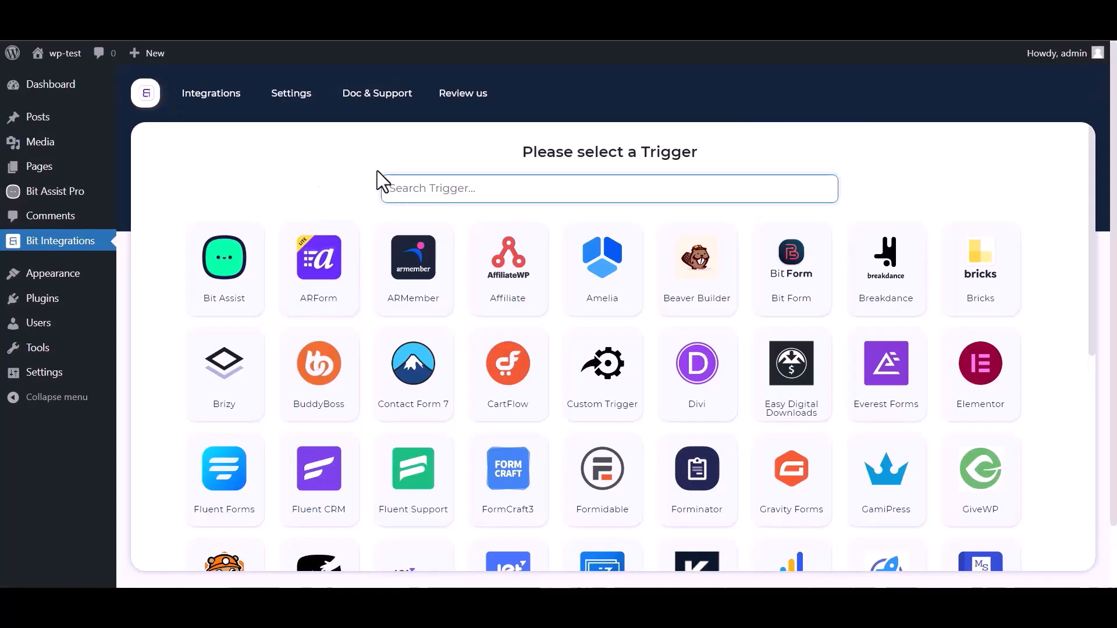
Search the triggers for 'bit' and pick Bit Assist to reveal its webhook URL
left_click(443, 188)
type("bit")
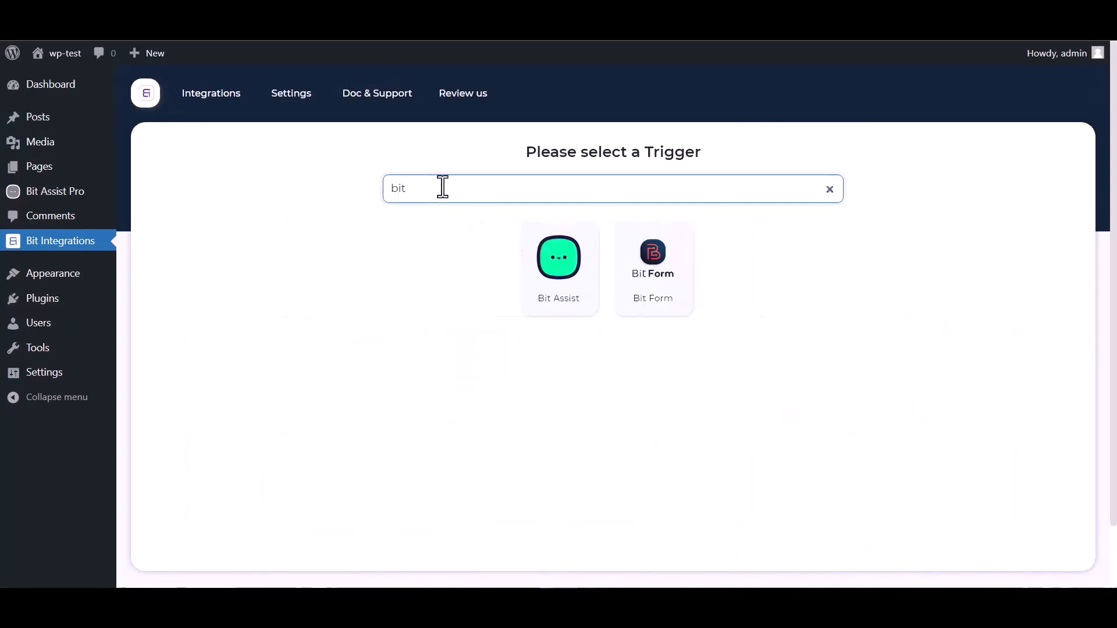
left_click(550, 282)
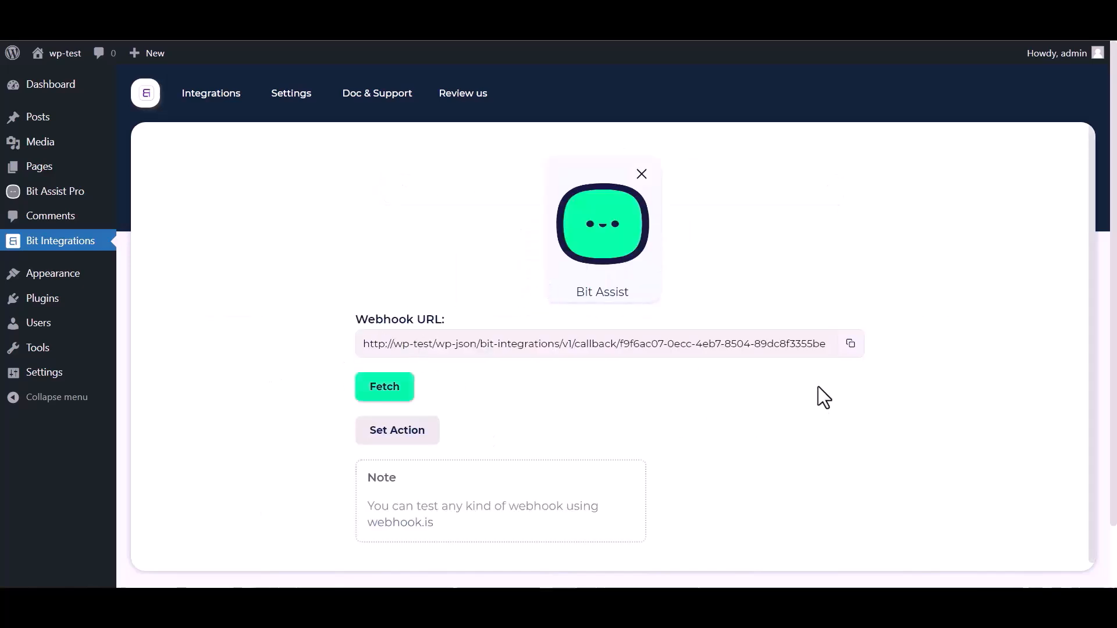
Copy the webhook URL and start listening, then create a Bit Assist widget named 'Bit Integrations'
left_click(850, 344)
left_click(385, 386)
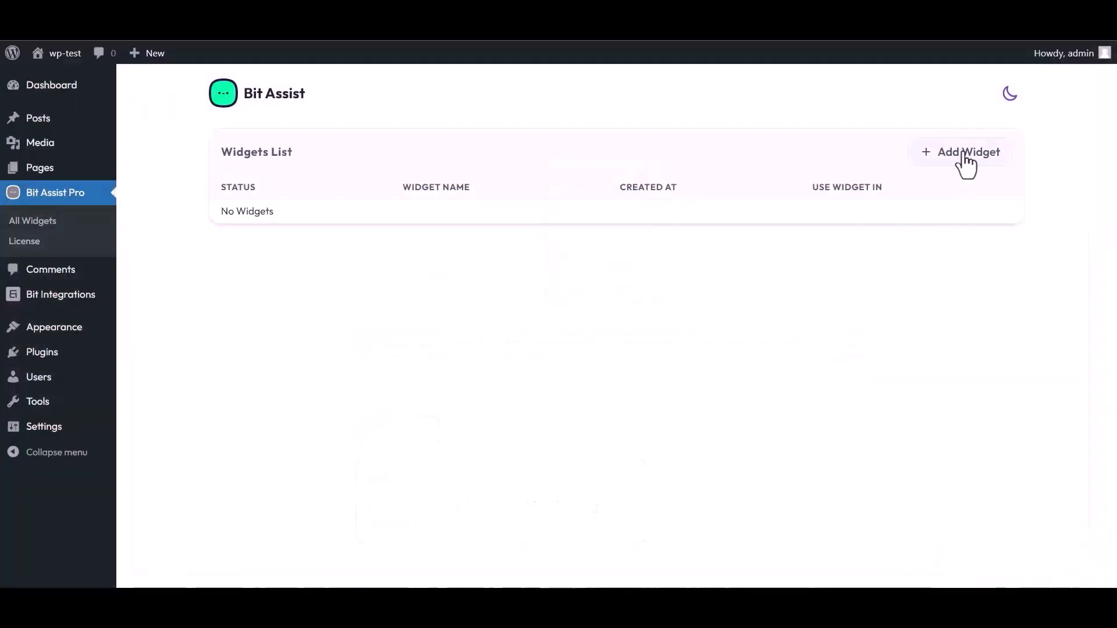
left_click(964, 156)
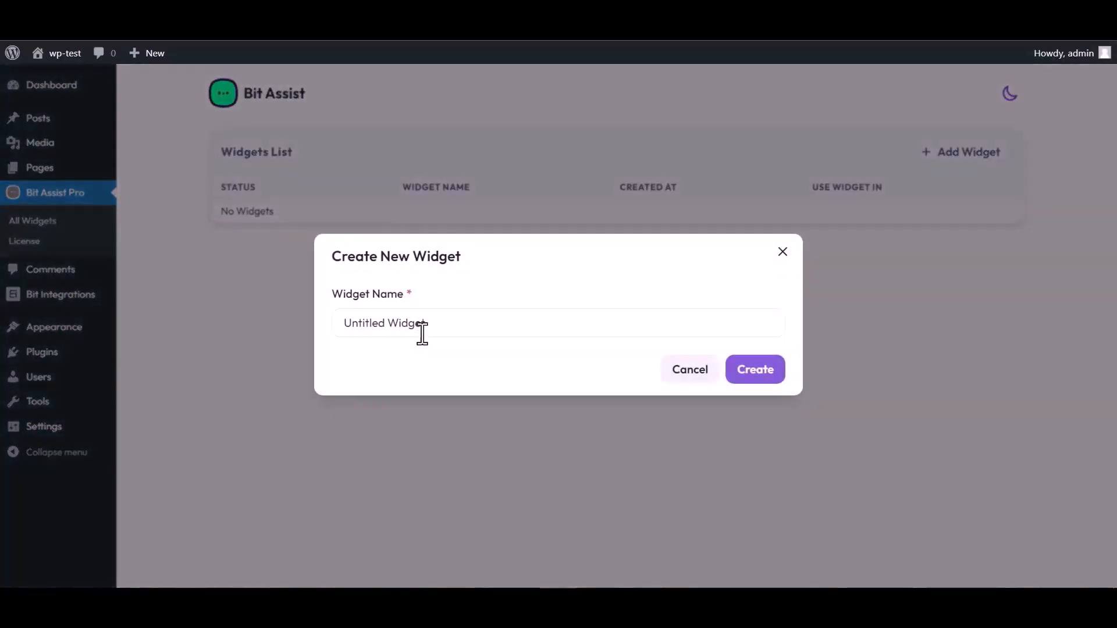
left_click(431, 322)
key("ctrl+a")
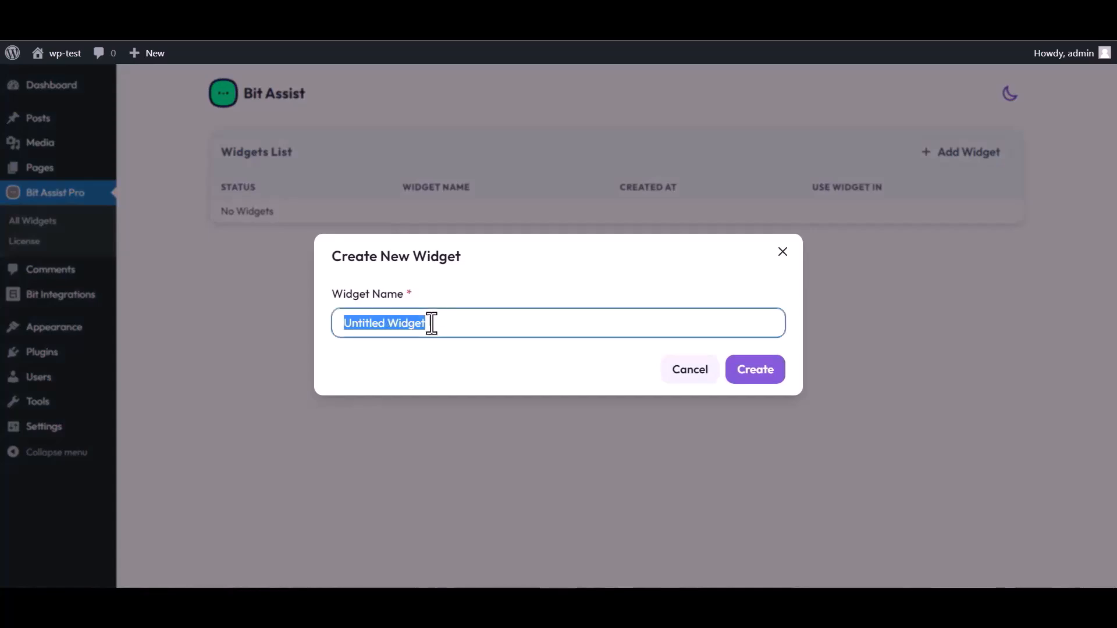
type("Bit Integrations")
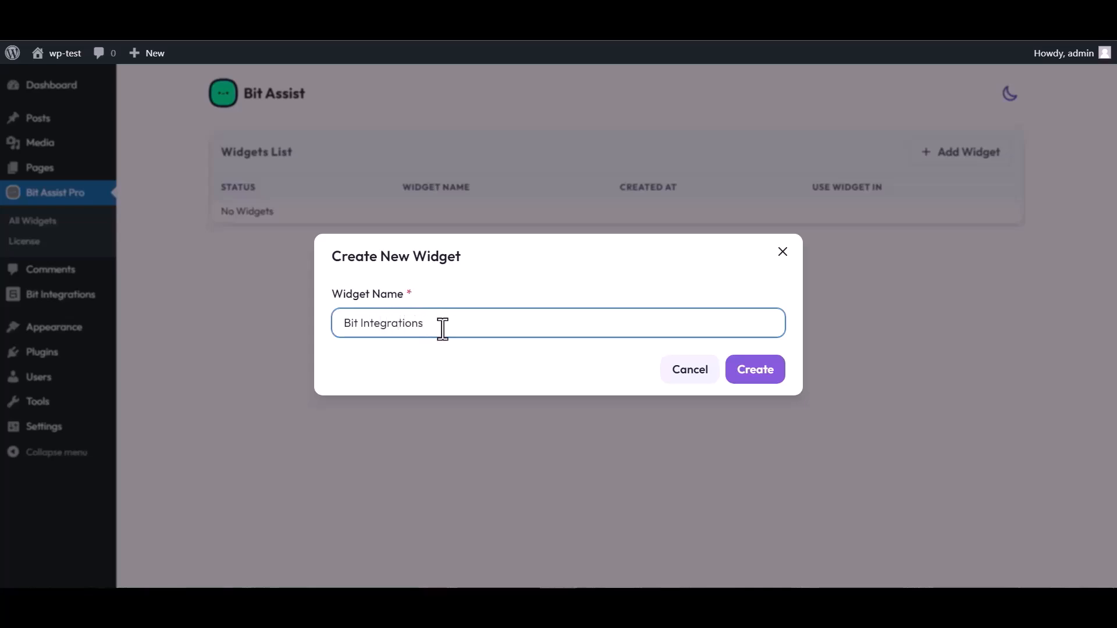
left_click(759, 375)
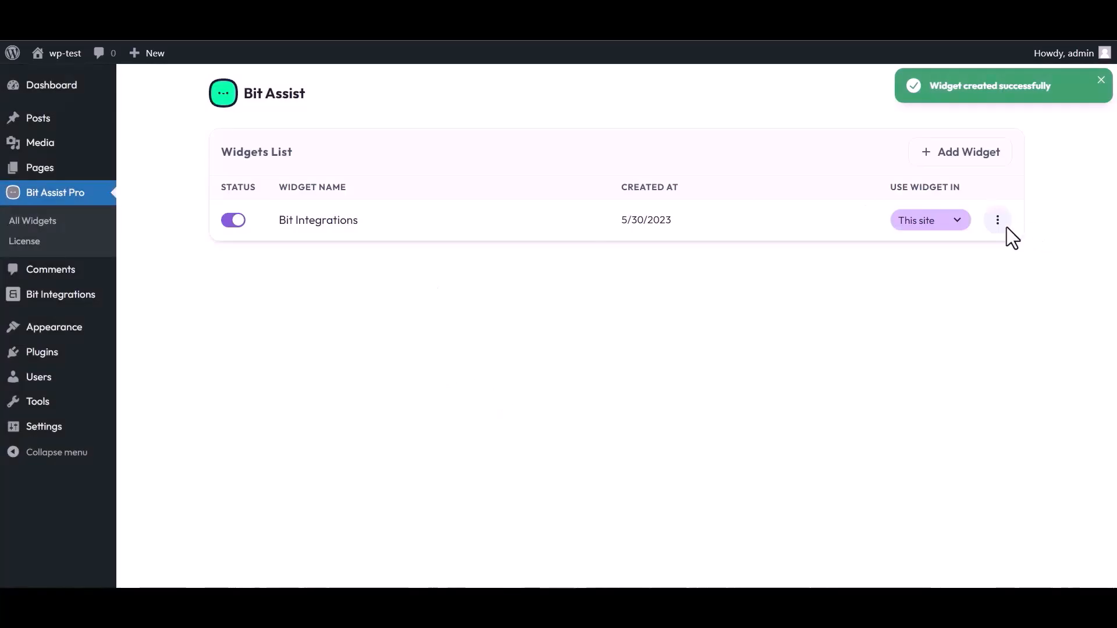
left_click(997, 220)
Edit the Bit Integrations widget and add a Custom Form channel titled 'Bit Integrations'
left_click(884, 258)
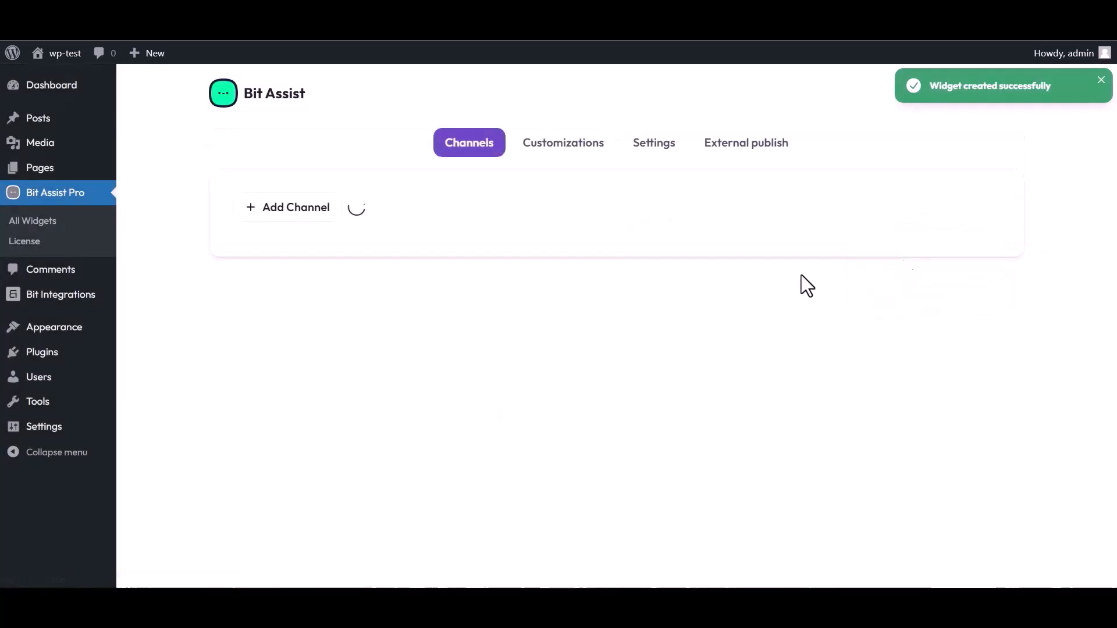
left_click(303, 221)
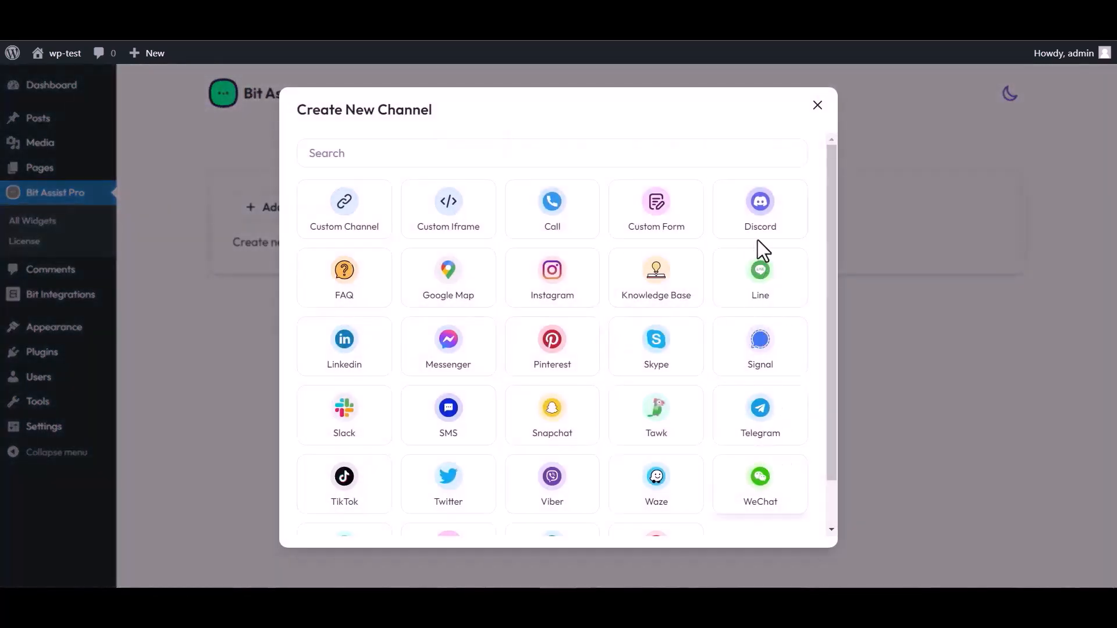
left_click(658, 223)
triple_click(390, 183)
type("Bit Integrations")
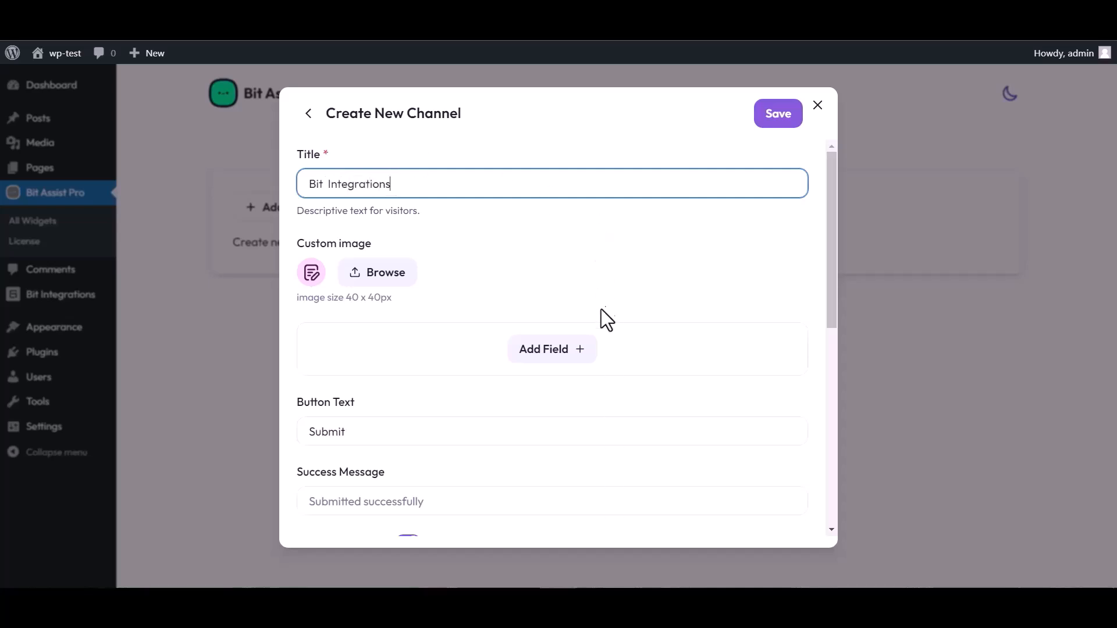
Add Text, Email and Number fields to the form and rename the Text field to 'Name'
left_click(552, 352)
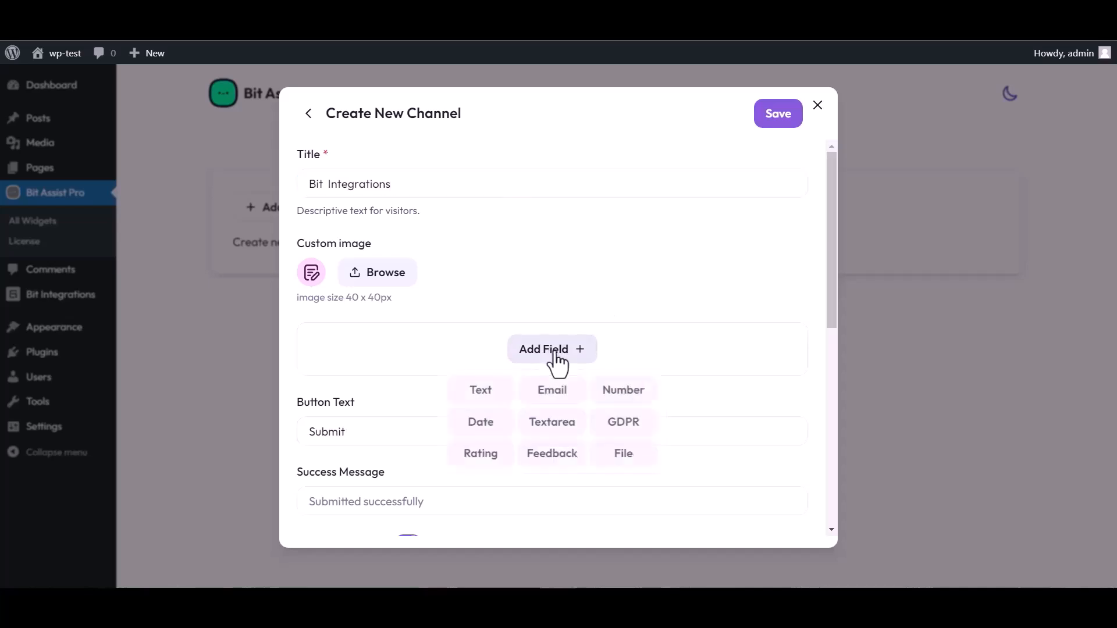
left_click(483, 395)
left_click(553, 427)
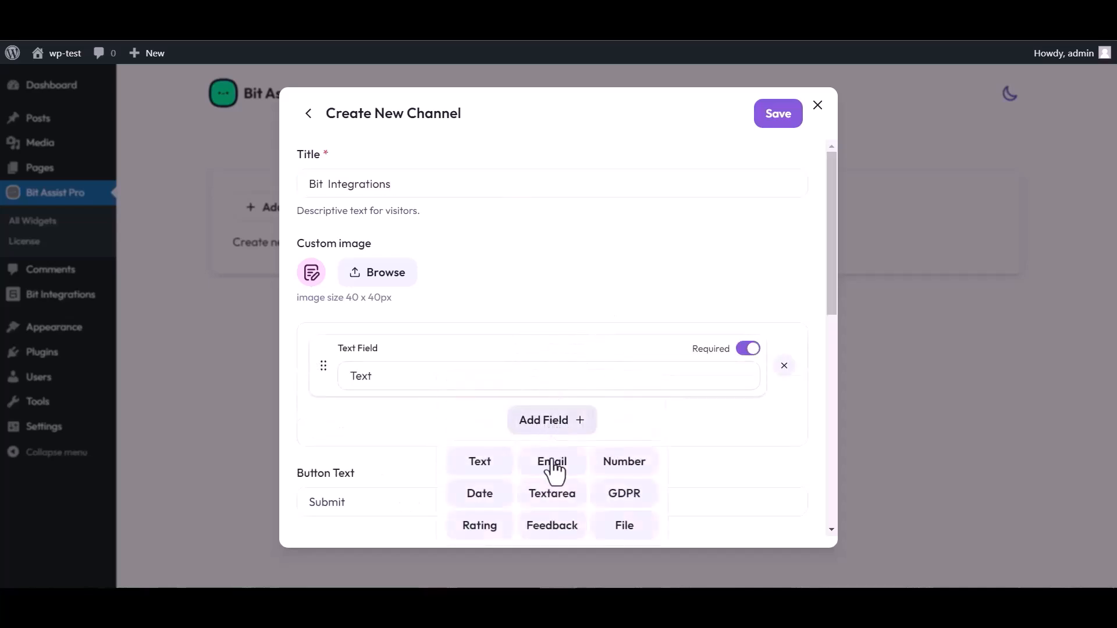
left_click(551, 461)
left_click(556, 491)
left_click(624, 385)
scroll(531, 409, "down", 4)
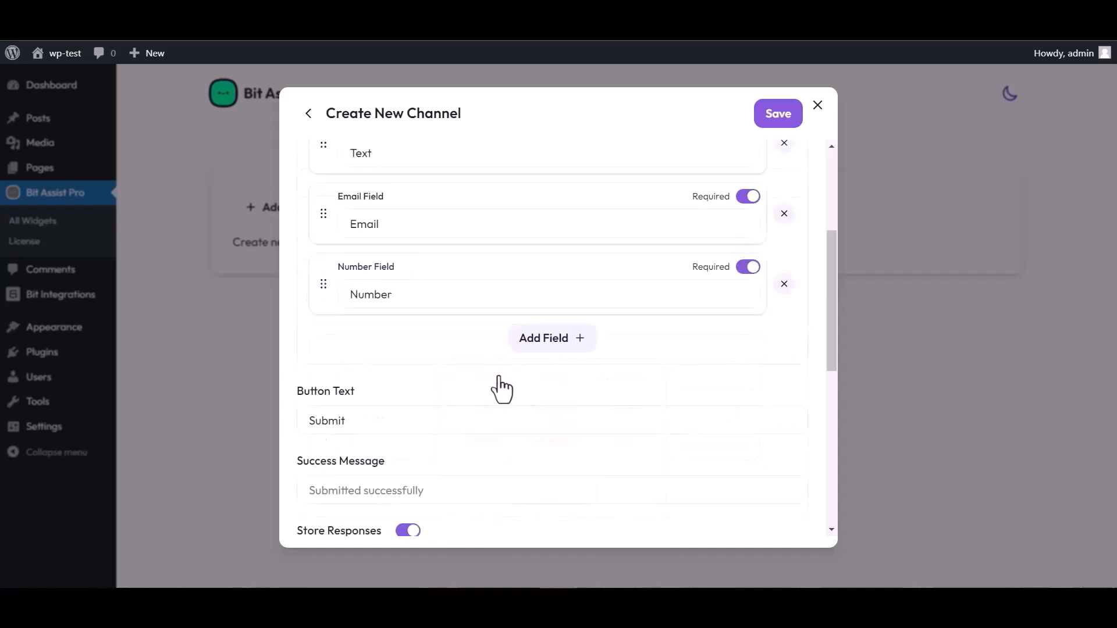
scroll(506, 282, "up", 4)
double_click(381, 373)
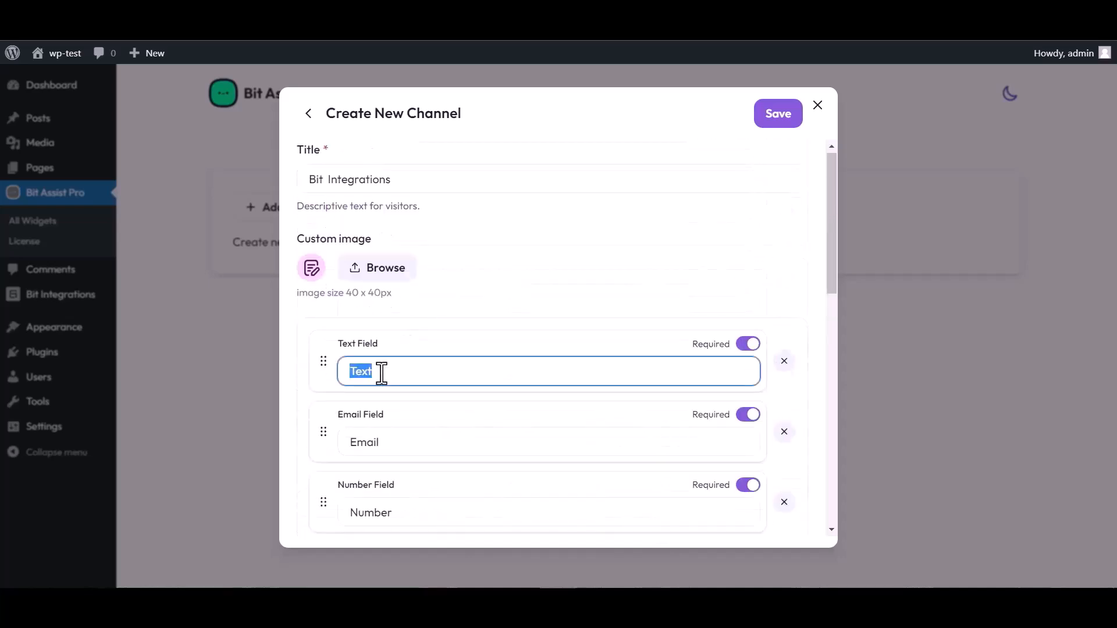
type("Name")
Paste the Bit Integrations webhook URL into Webhook URL and save the channel
scroll(541, 338, "down", 4)
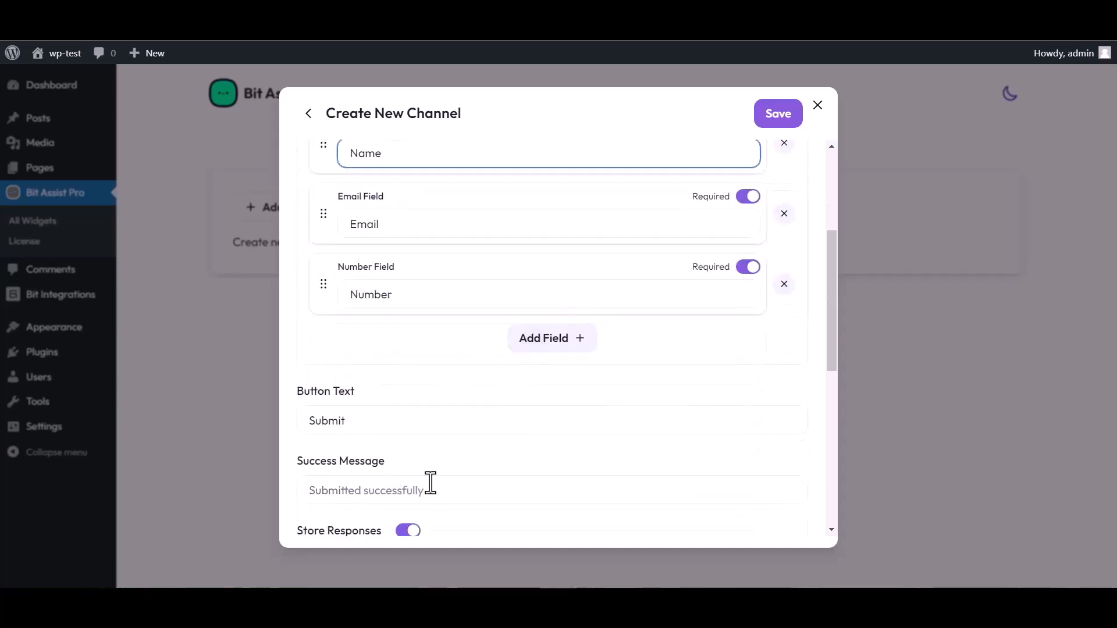
scroll(430, 483, "down", 4)
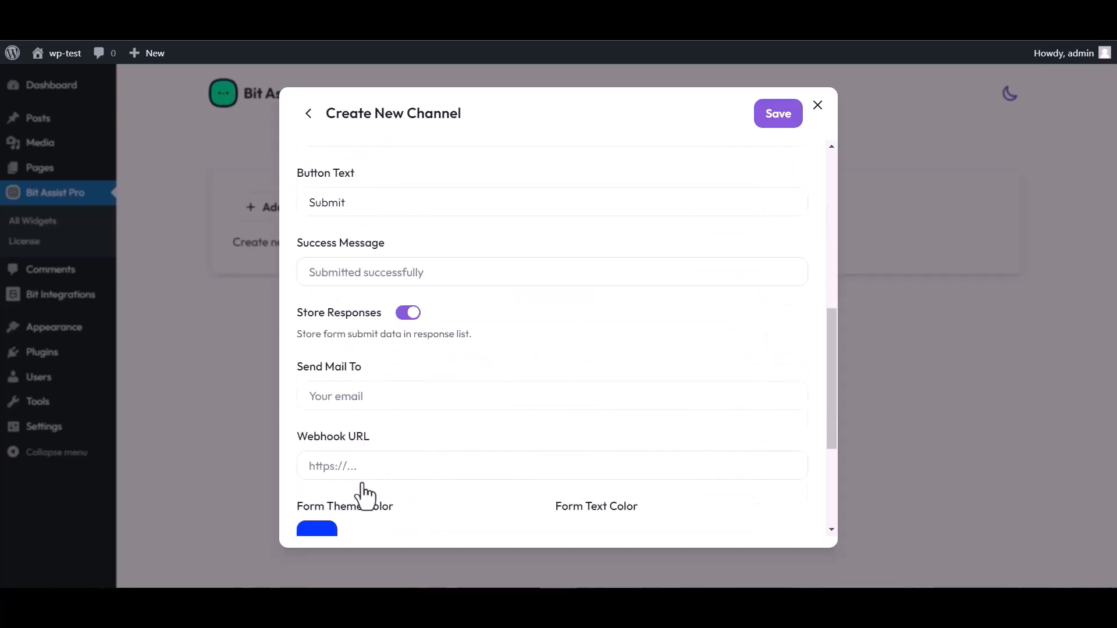
left_click(355, 467)
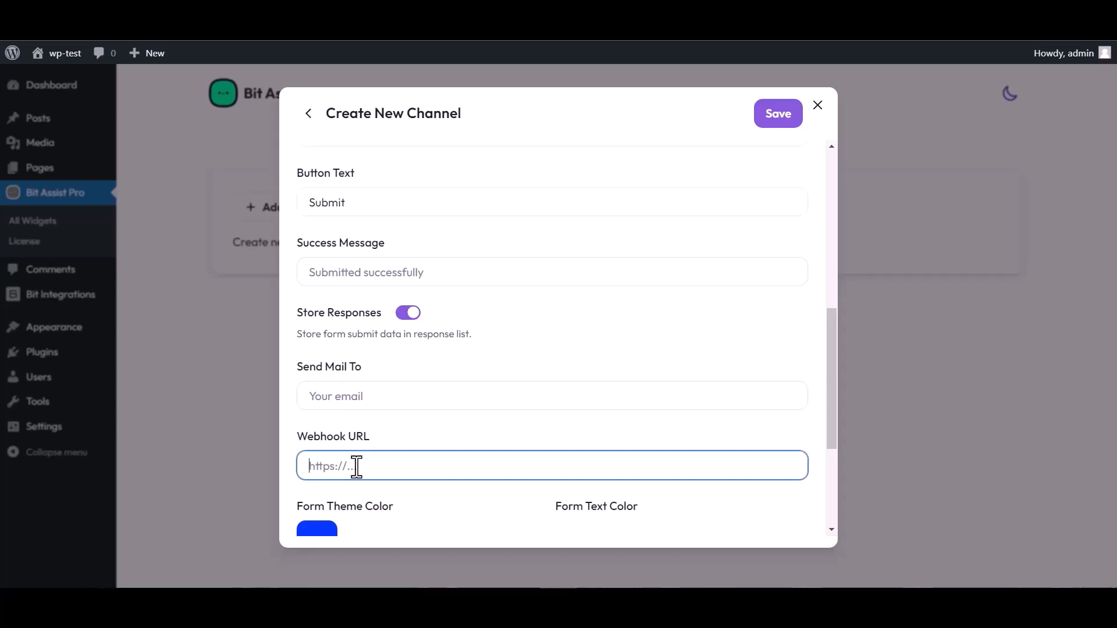
key("ctrl+v")
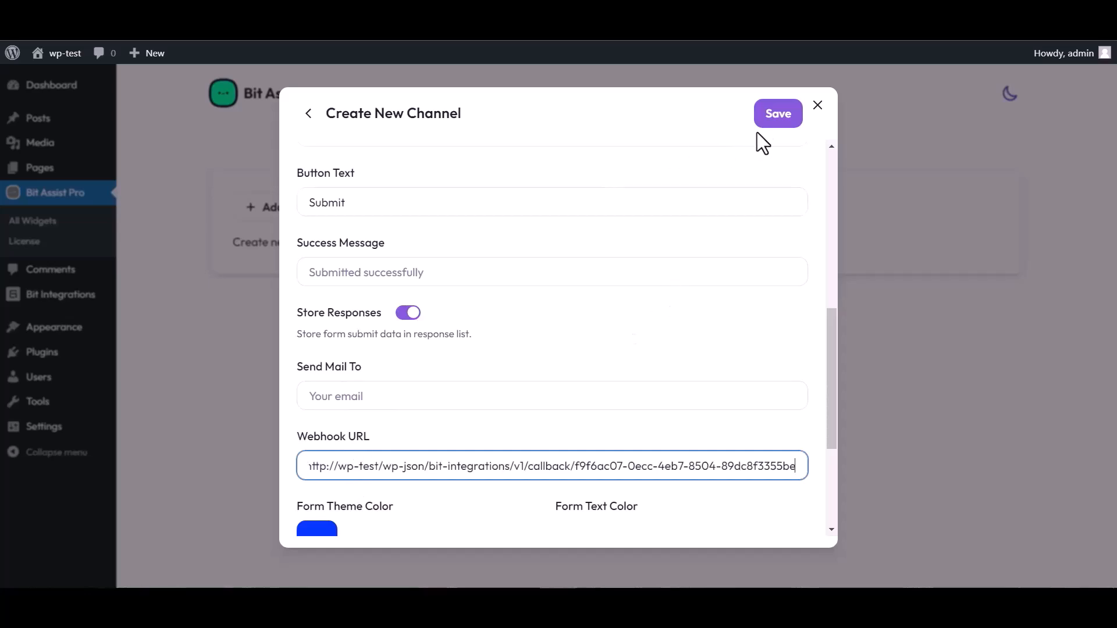
left_click(775, 123)
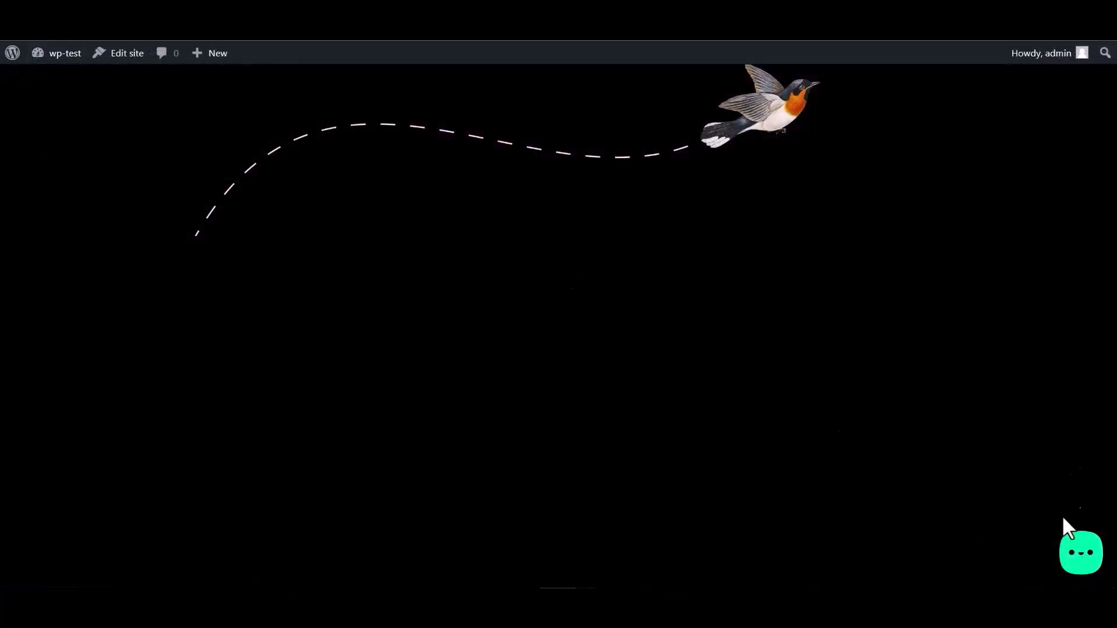
Open the site's chat widget and its Bit Integrations form, then fill in the Name field
left_click(1078, 560)
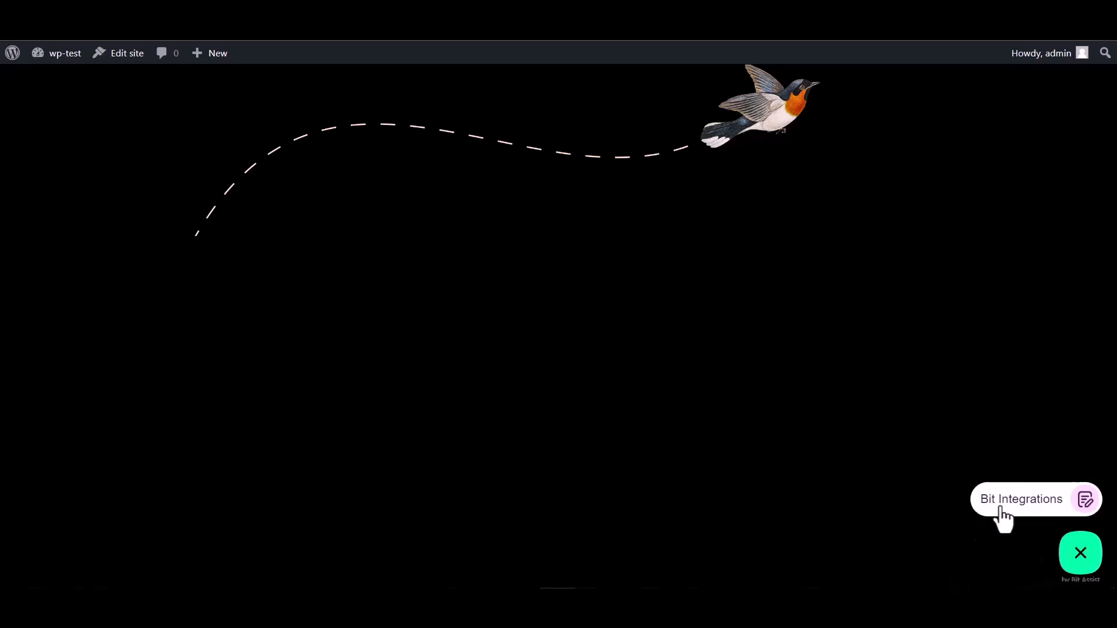
left_click(1018, 511)
left_click(937, 373)
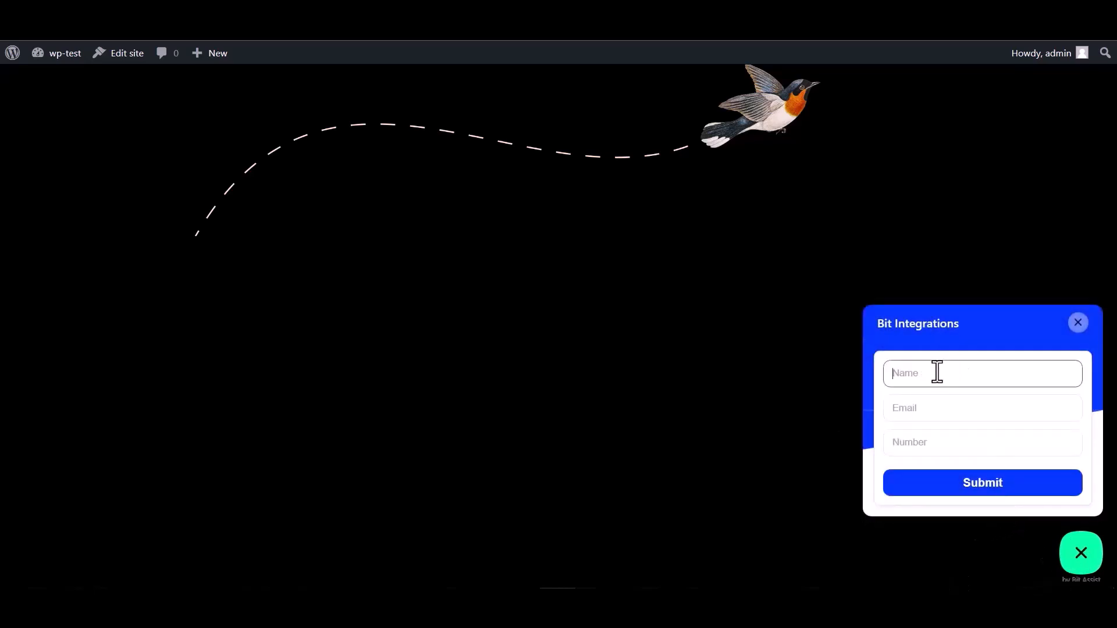
left_click(929, 448)
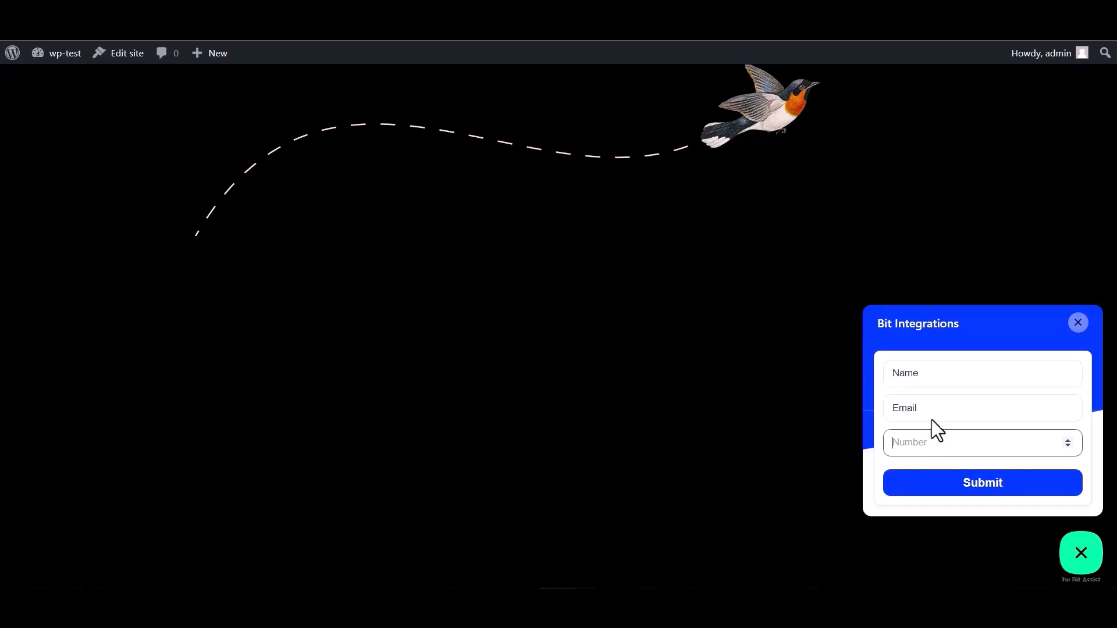
left_click_drag(920, 373, 865, 369)
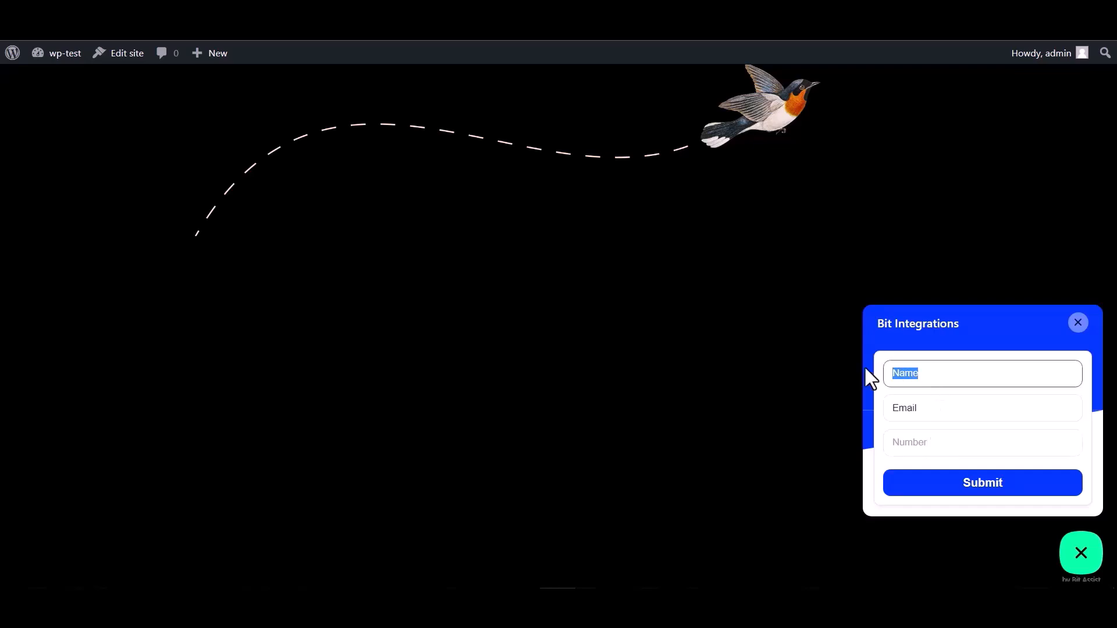
left_click(929, 405)
left_click_drag(929, 406, 846, 404)
left_click(927, 409)
left_click(934, 406)
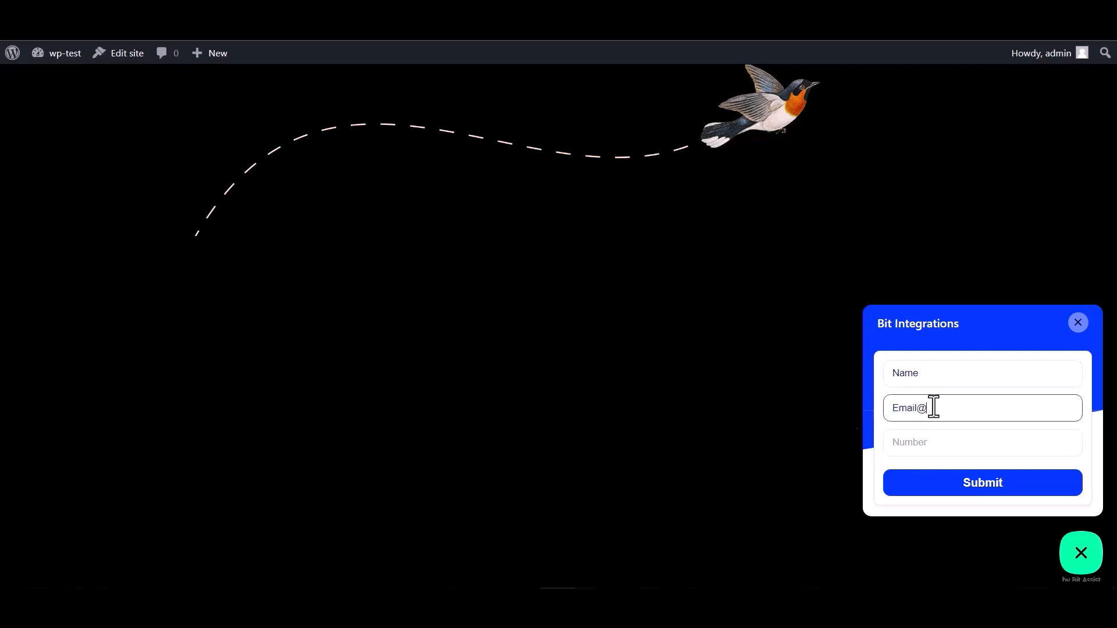
type("@gmail.com")
left_click(908, 442)
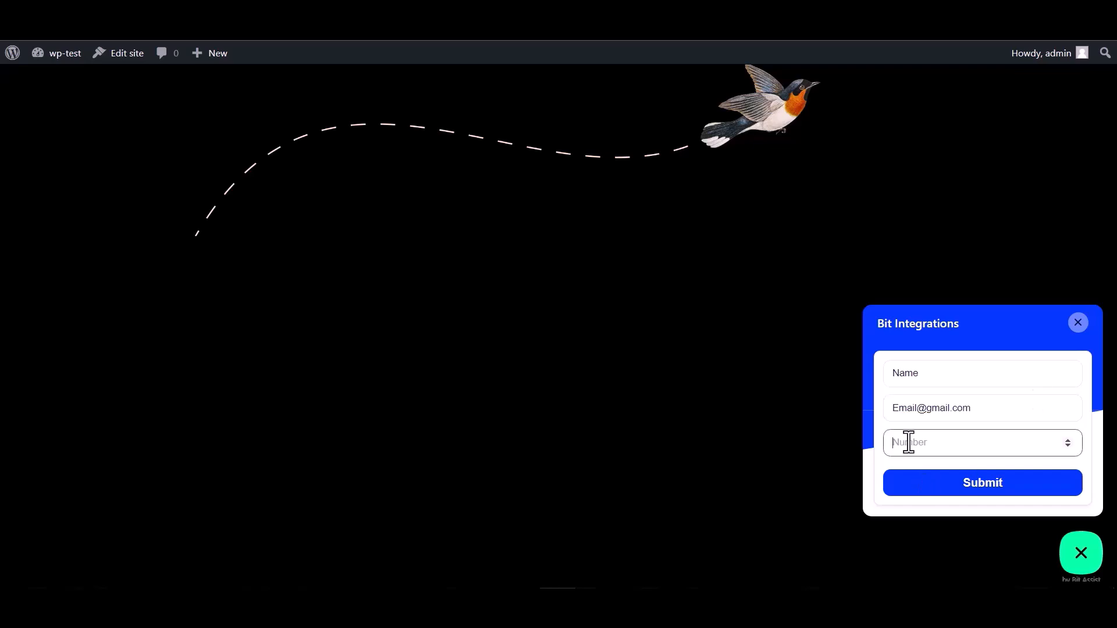
type("000000")
left_click(973, 494)
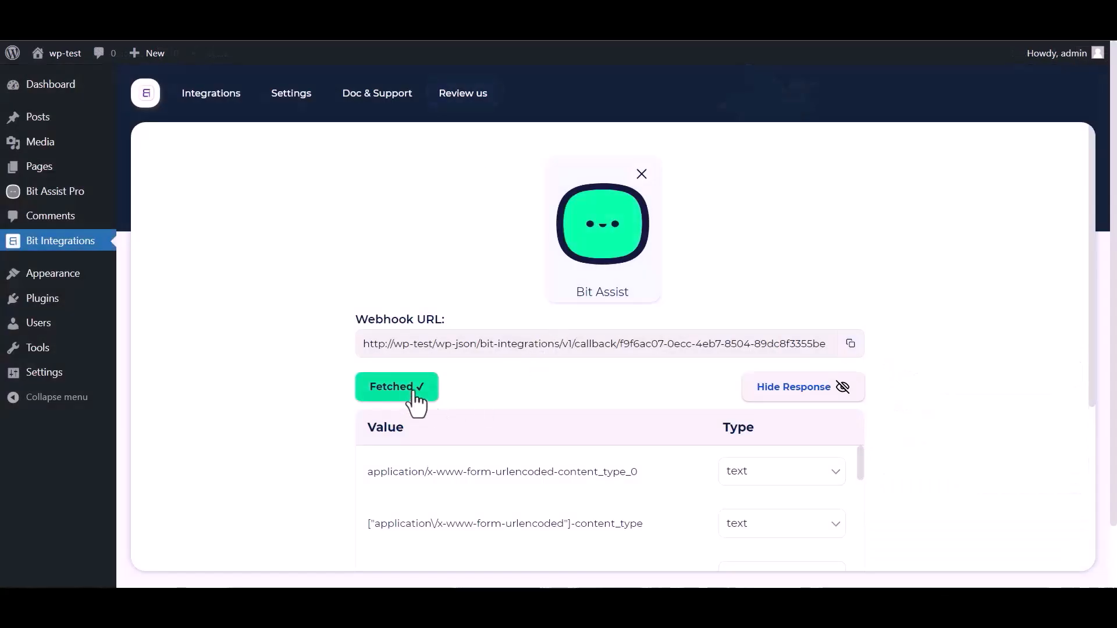
Scroll through the fetched webhook response showing name, email and number fields
scroll(610, 378, "down", 1)
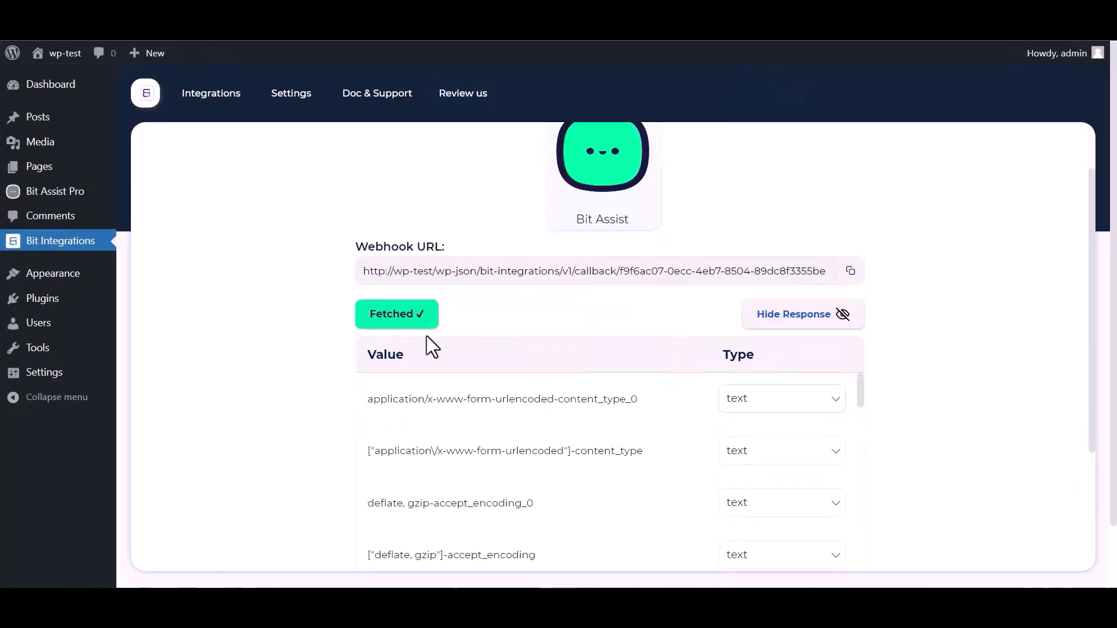
scroll(544, 449, "down", 10)
scroll(304, 461, "down", 4)
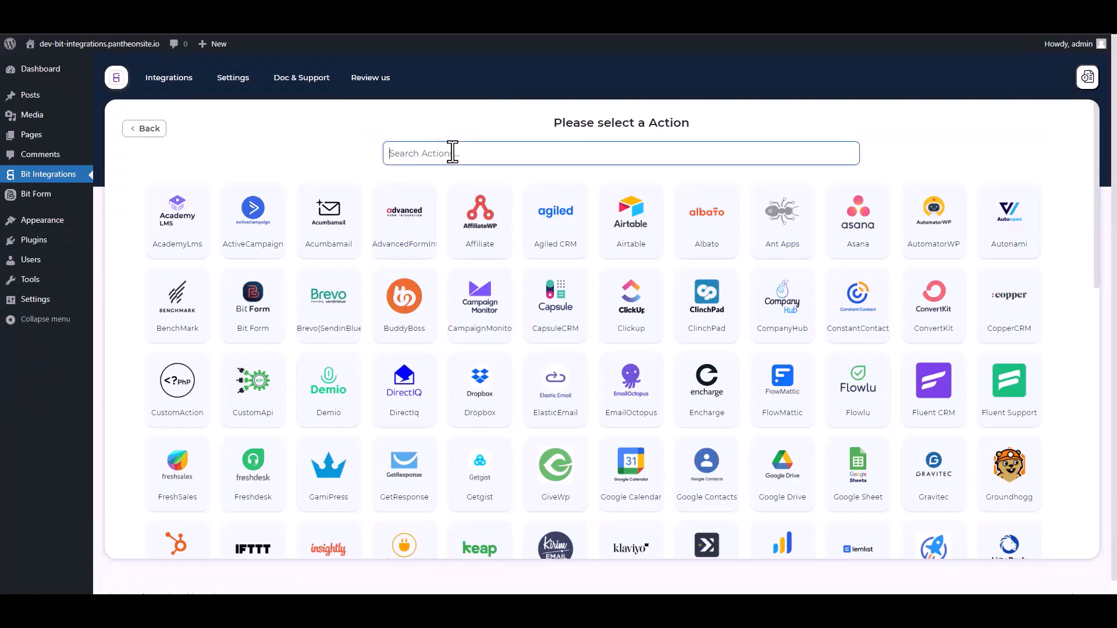
Choose the Web Hooks action sending all data as application/json, then start a new Konnectz
type("web")
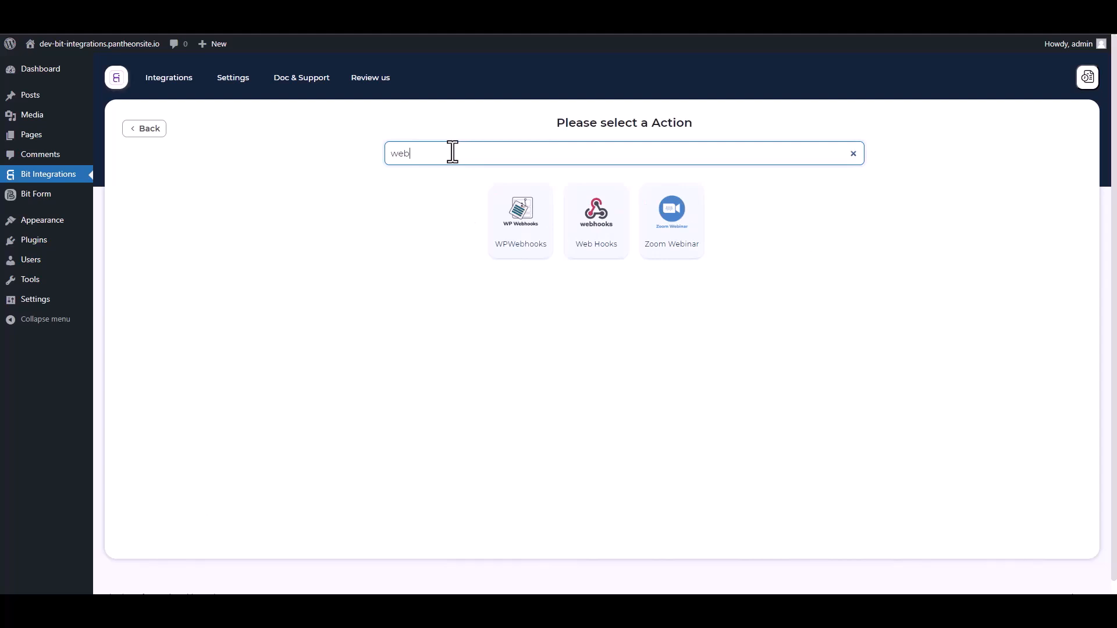
left_click(596, 244)
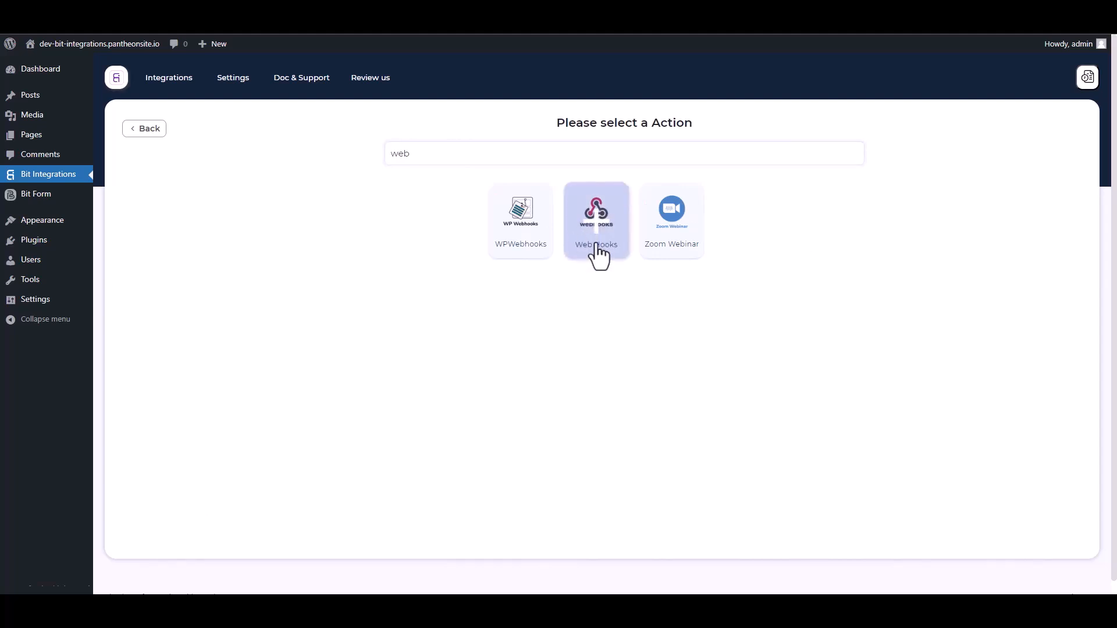
scroll(343, 349, "down", 1)
left_click(235, 321)
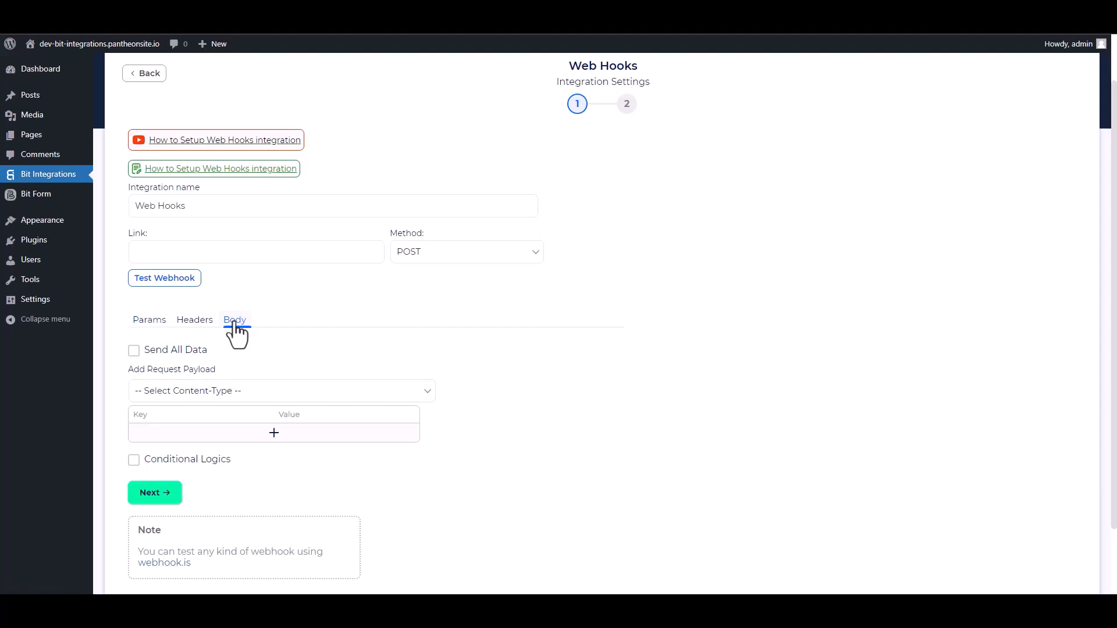
left_click(134, 351)
left_click(229, 390)
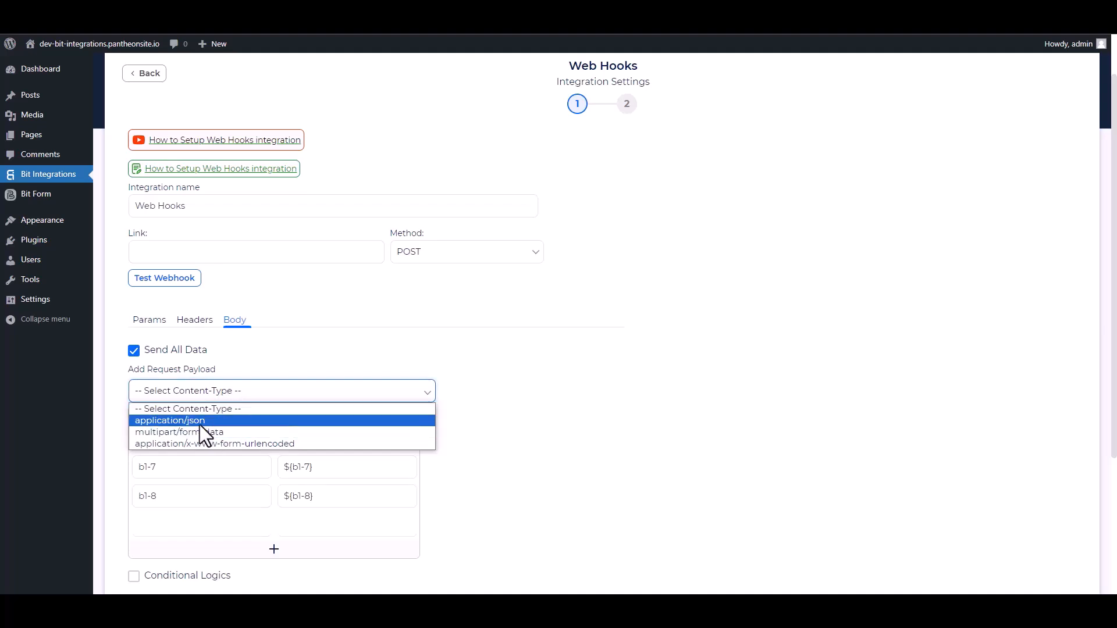
left_click(200, 424)
scroll(384, 349, "up", 1)
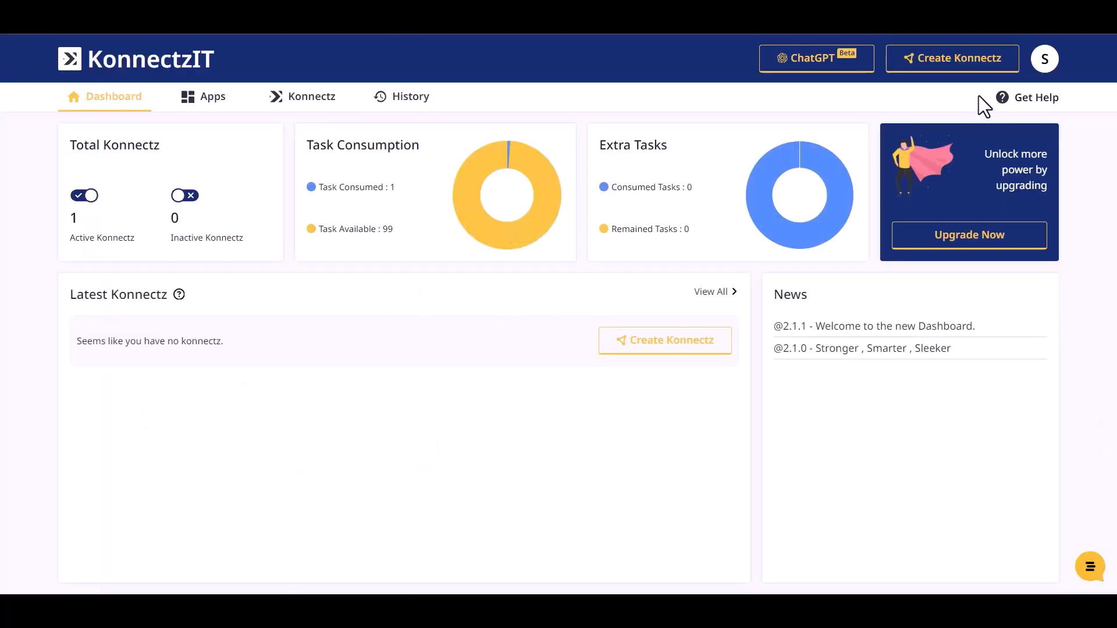
left_click(905, 65)
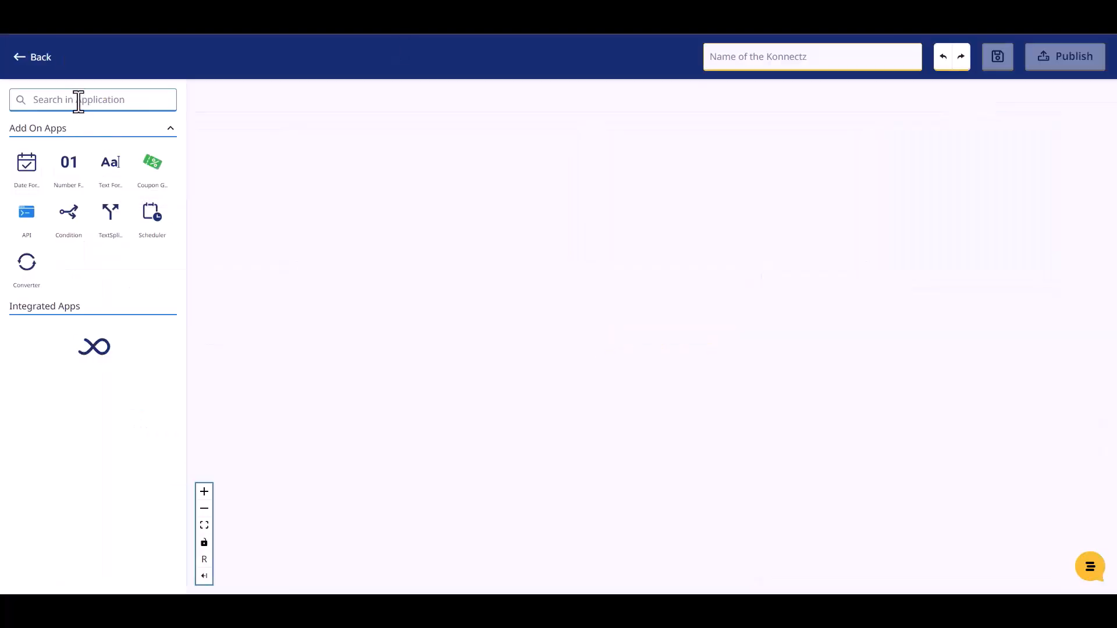
Drop a Webhook trigger onto the KonnectzIT canvas, copy its URL, and start capturing a response
left_click(78, 100)
type("web")
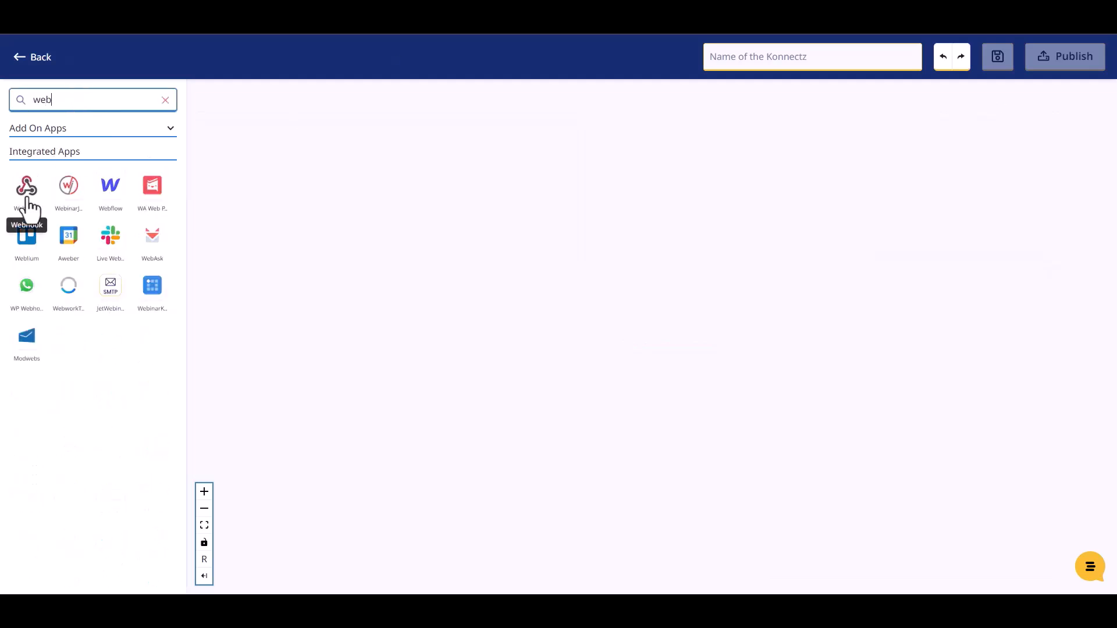
left_click_drag(28, 206, 291, 166)
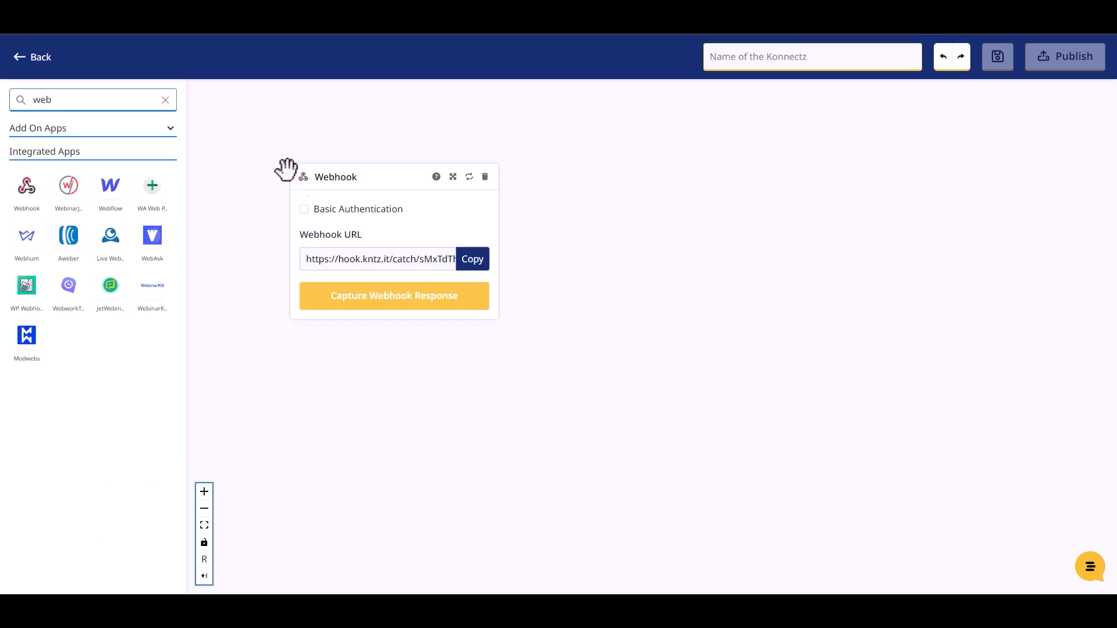
left_click(474, 267)
left_click(407, 297)
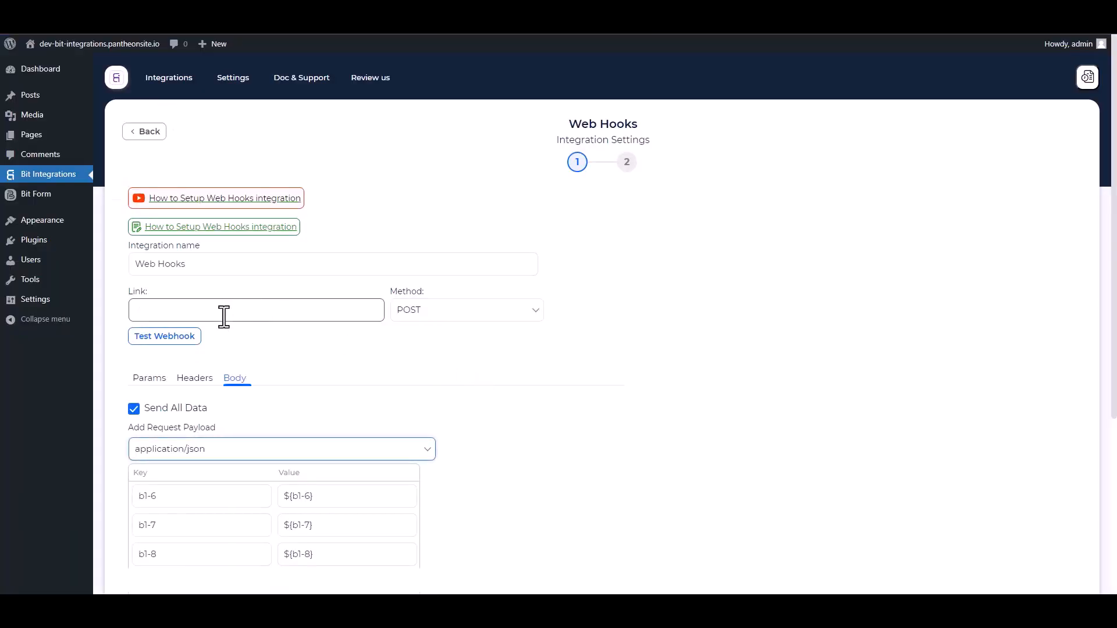
Paste the KonnectzIT URL into the Web Hooks link, then enter the form's name, email and phone
left_click(224, 317)
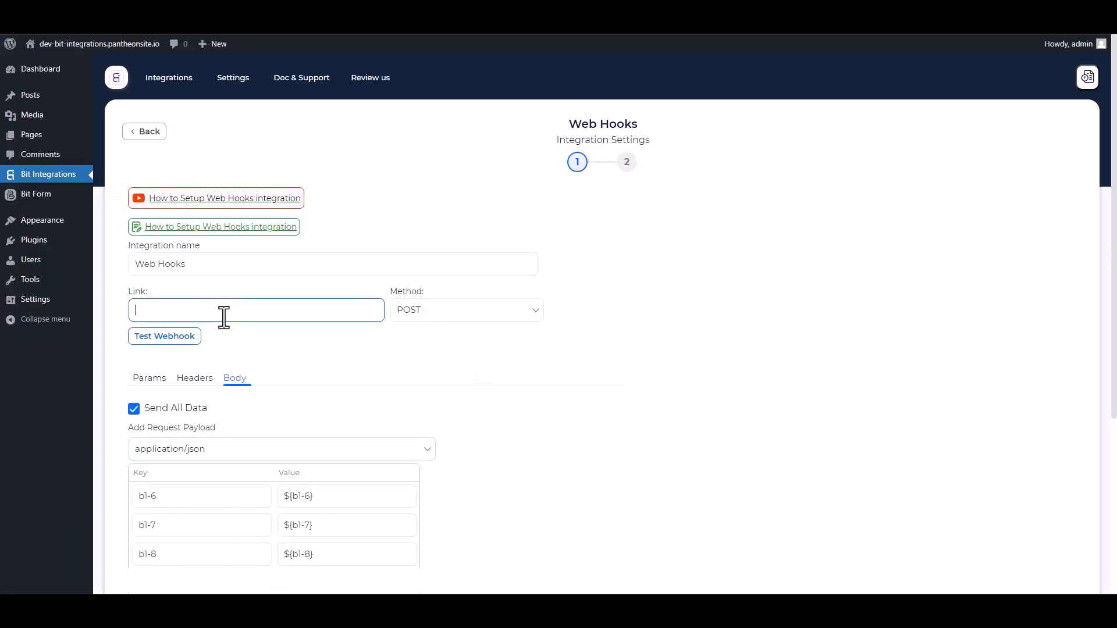
key("ctrl+v")
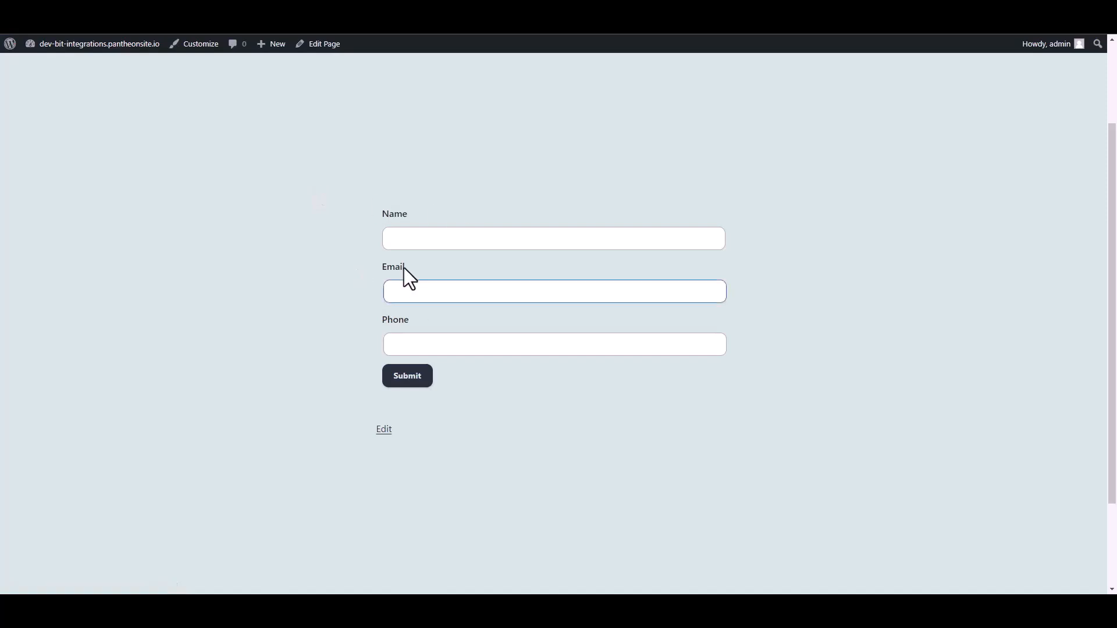
left_click(418, 239)
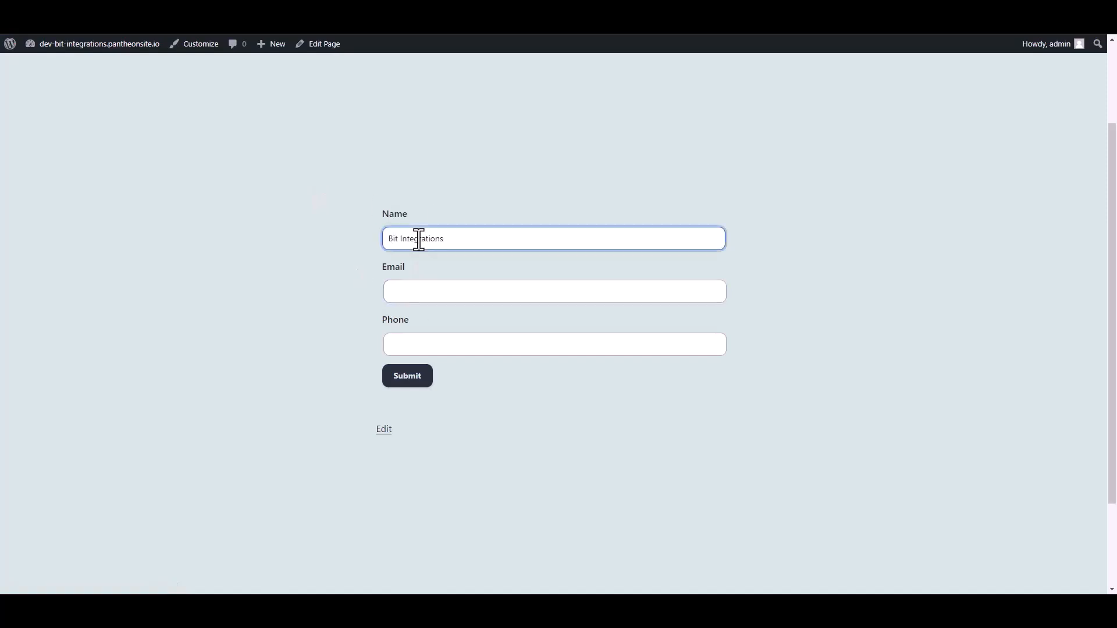
left_click(401, 292)
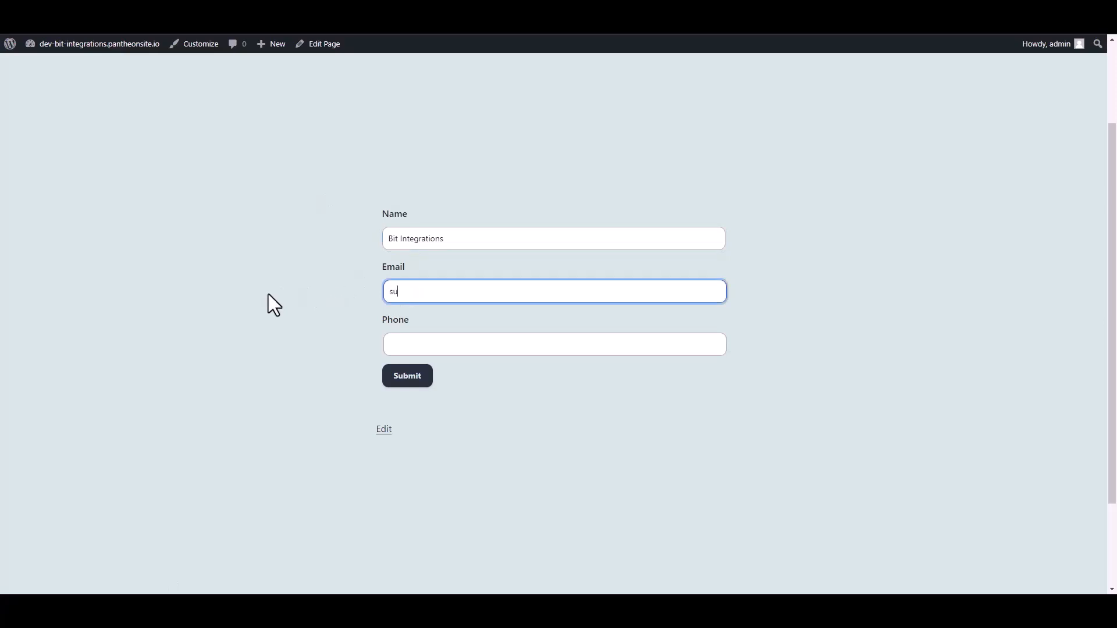
key("Tab")
type("44")
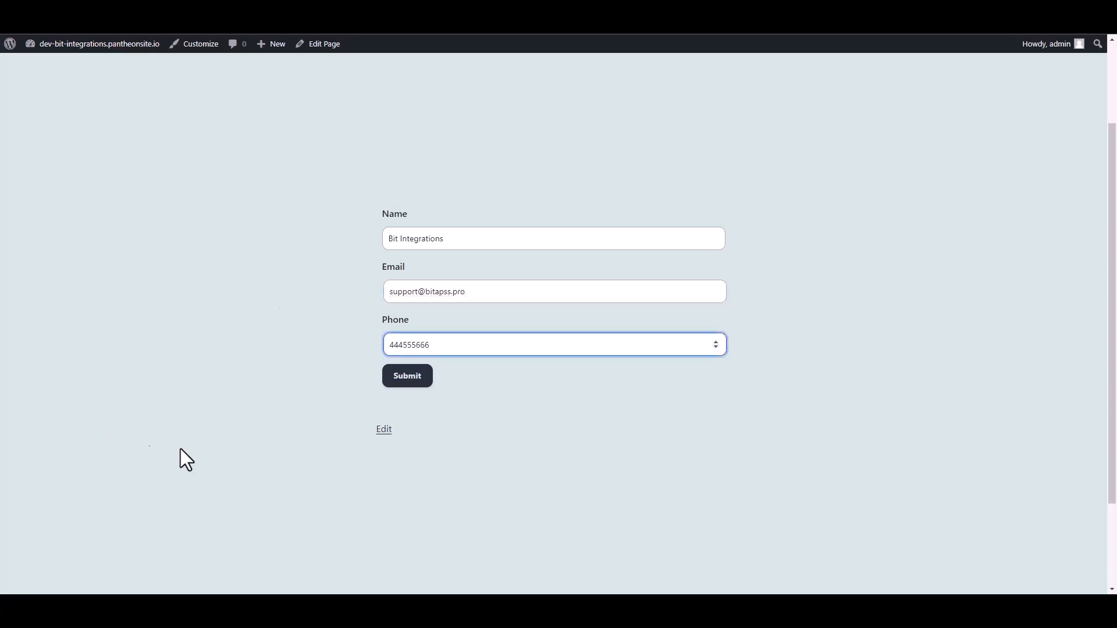
Submit the site form, test the webhook, and finish and save the Web Hooks integration
left_click(421, 380)
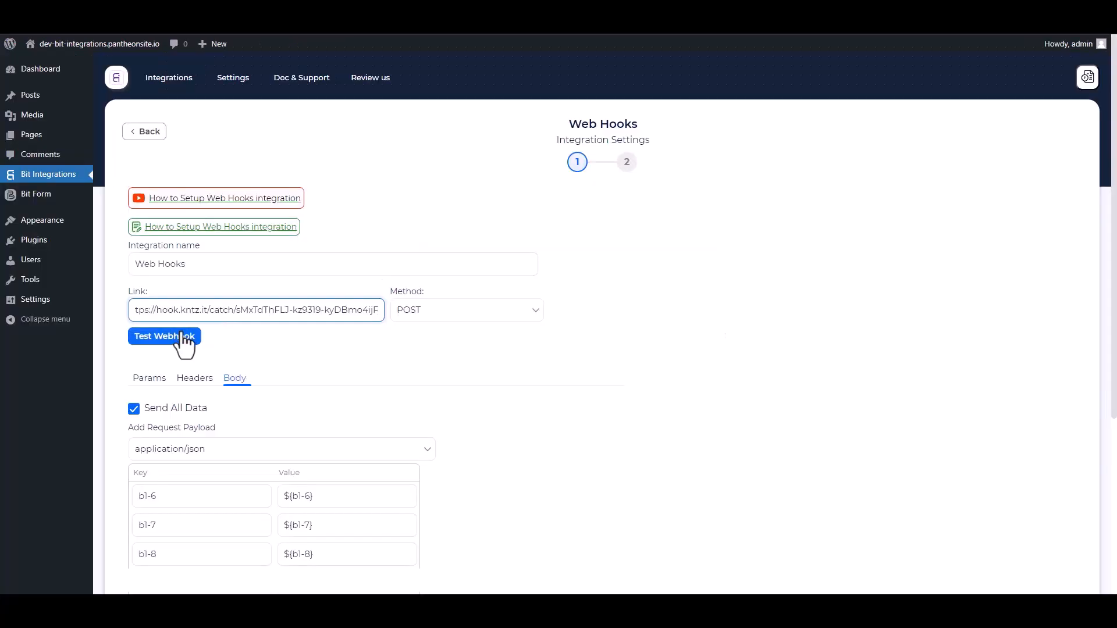
left_click(183, 342)
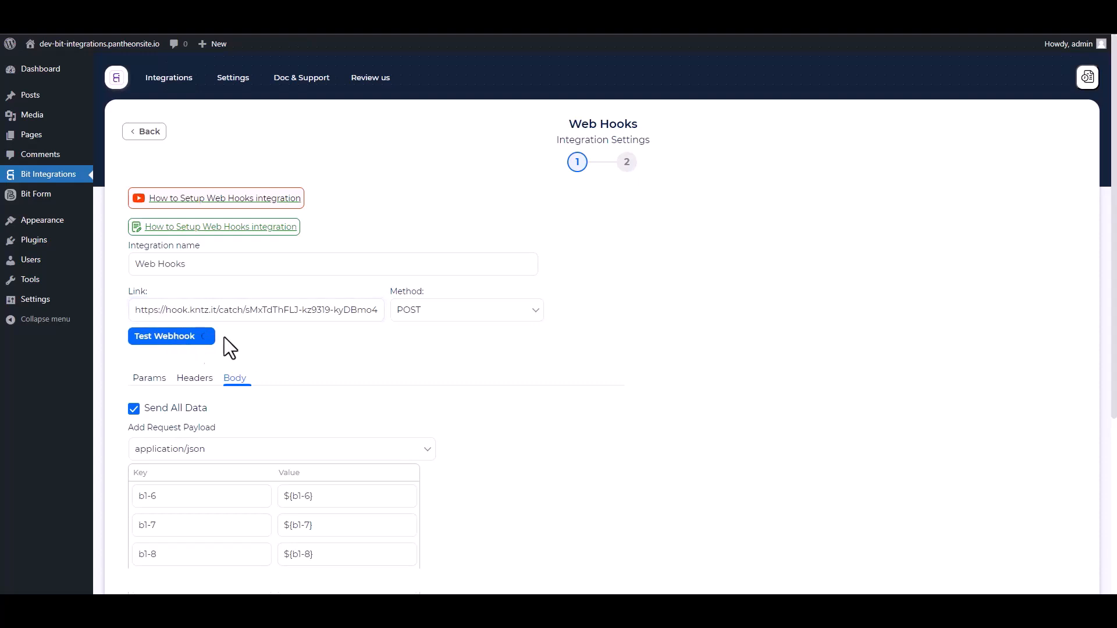
scroll(343, 376, "down", 5)
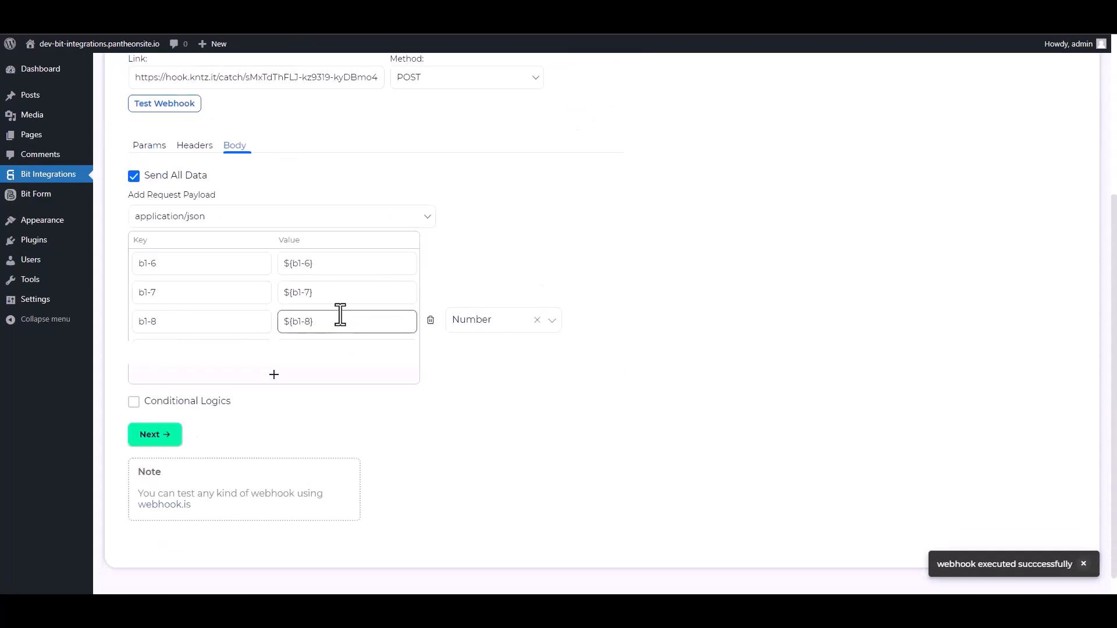
left_click(165, 417)
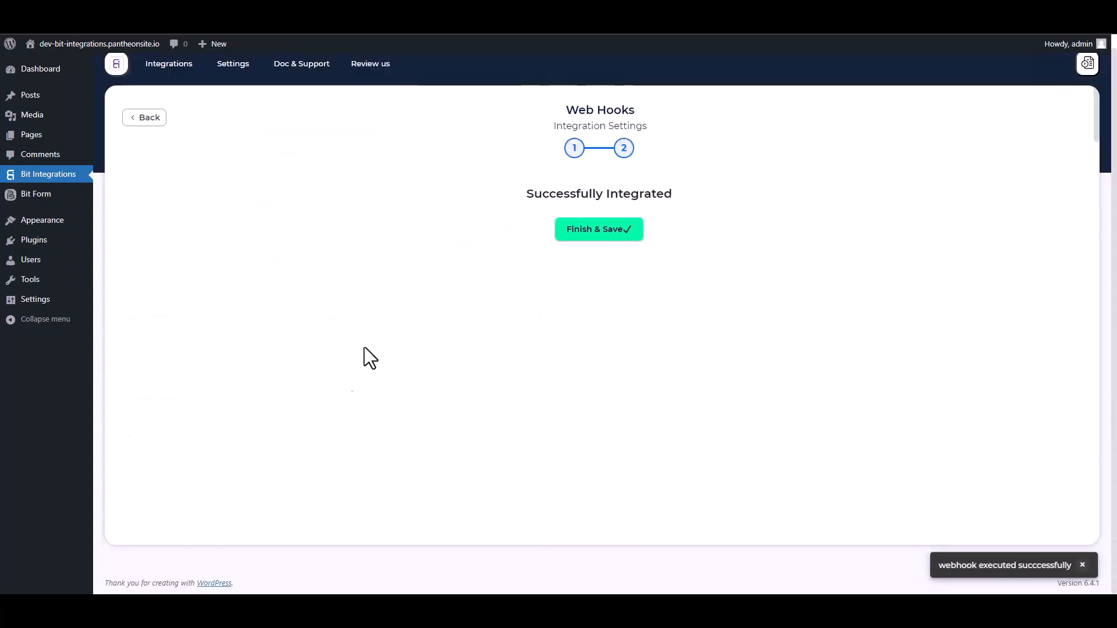
left_click(599, 236)
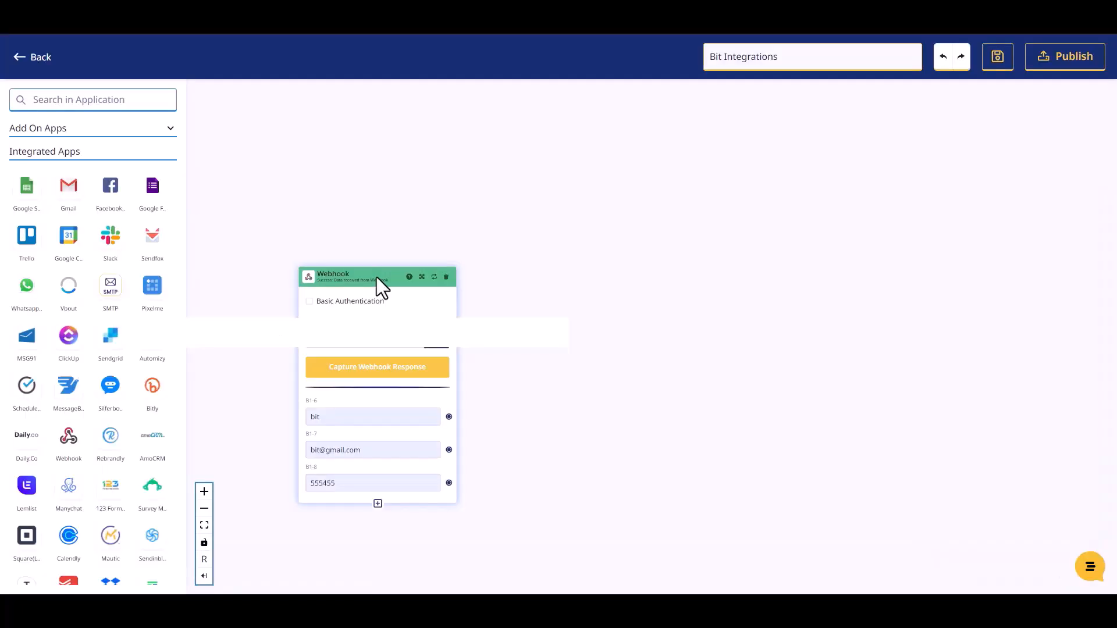
left_click_drag(376, 277, 370, 214)
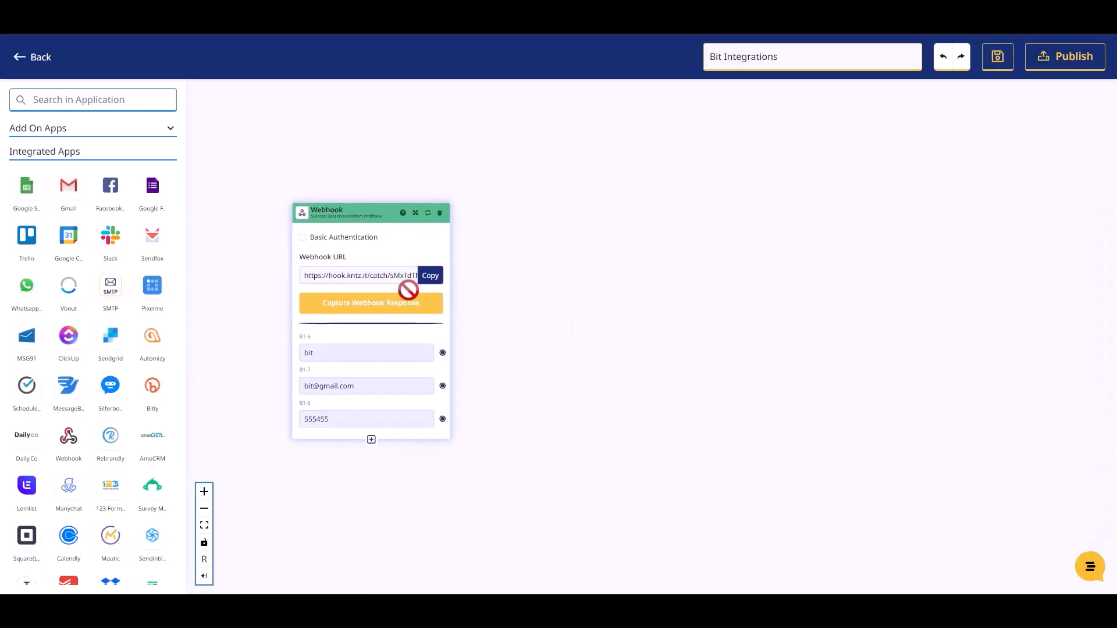
Search the app list for 'mailer' and add the Mailer Lite app to the canvas
left_click(84, 99)
type("mailer")
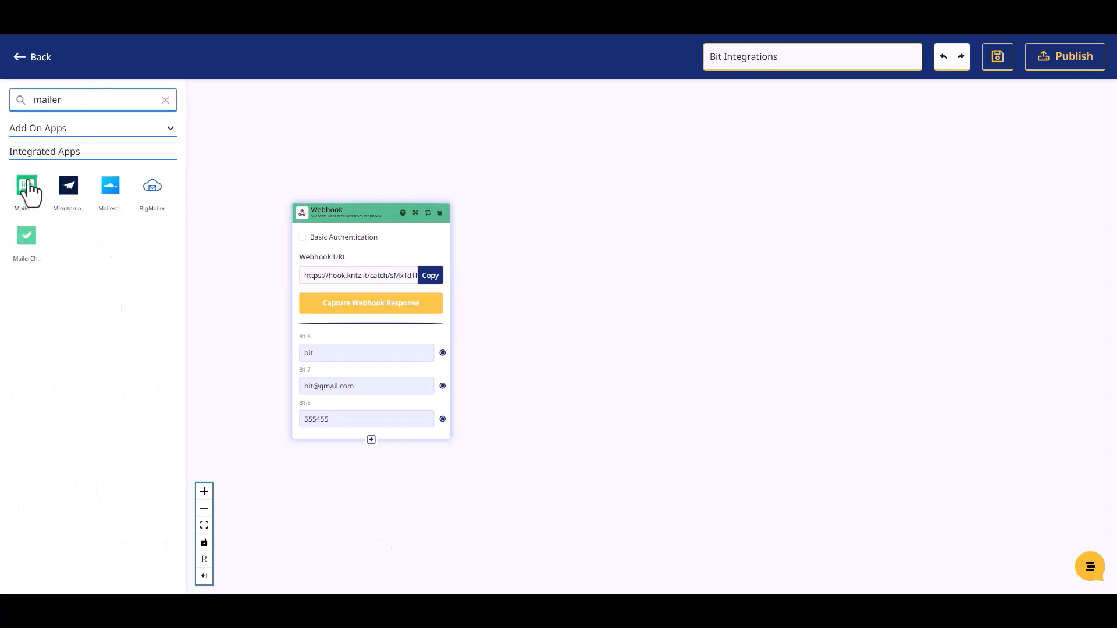
left_click_drag(26, 189, 593, 260)
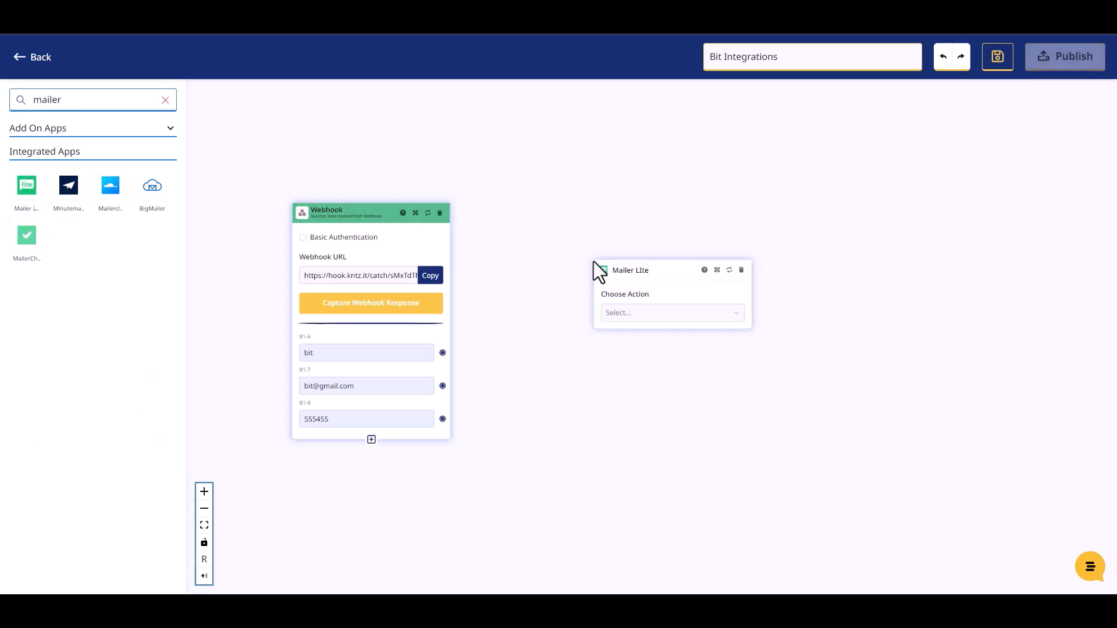
Set the Mailer Lite action to Create Or Update Subscriber using Mailer Lite Account #1
left_click(619, 312)
left_click(638, 341)
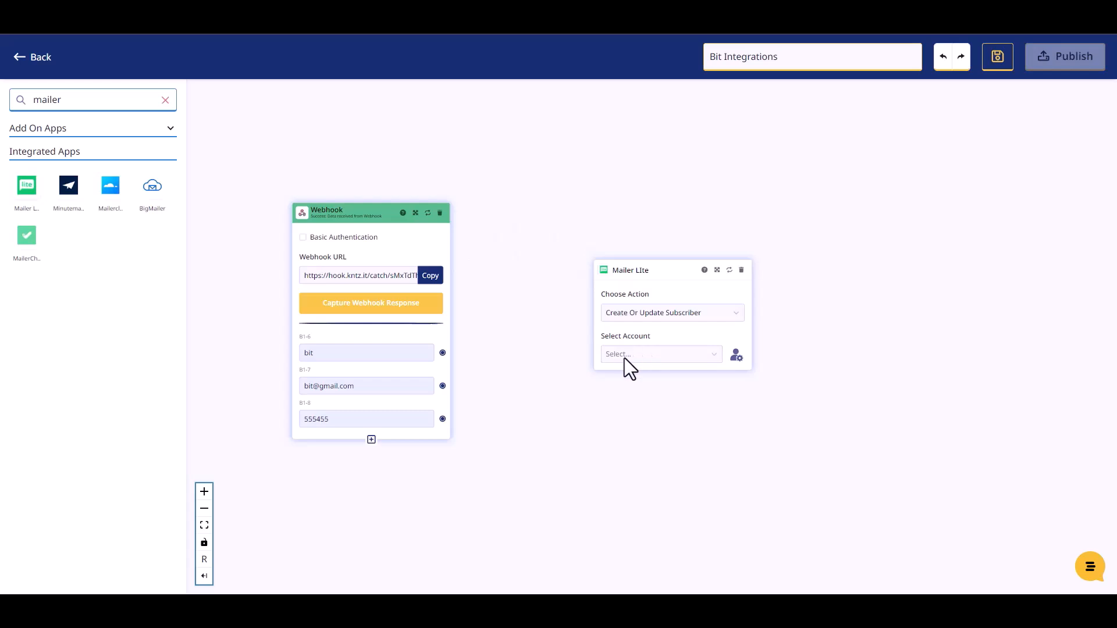
left_click(624, 358)
left_click(626, 376)
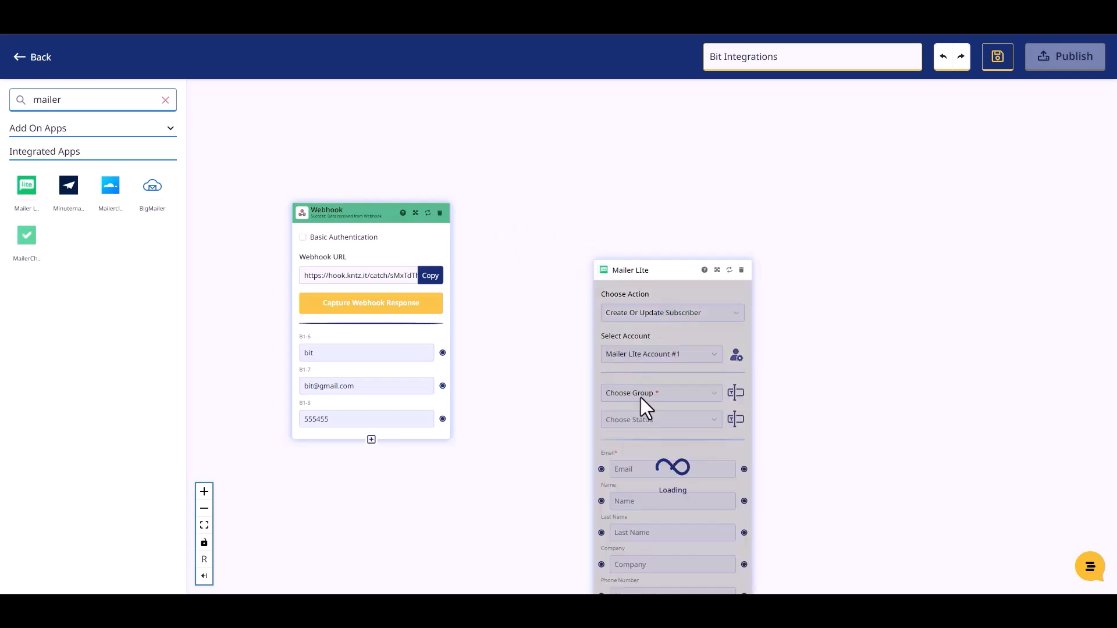
left_click_drag(636, 272, 568, 170)
Choose the subscriber group and set the subscriber status to Active
left_click(589, 292)
left_click(581, 314)
left_click(589, 318)
left_click(560, 343)
left_click_drag(568, 170, 565, 152)
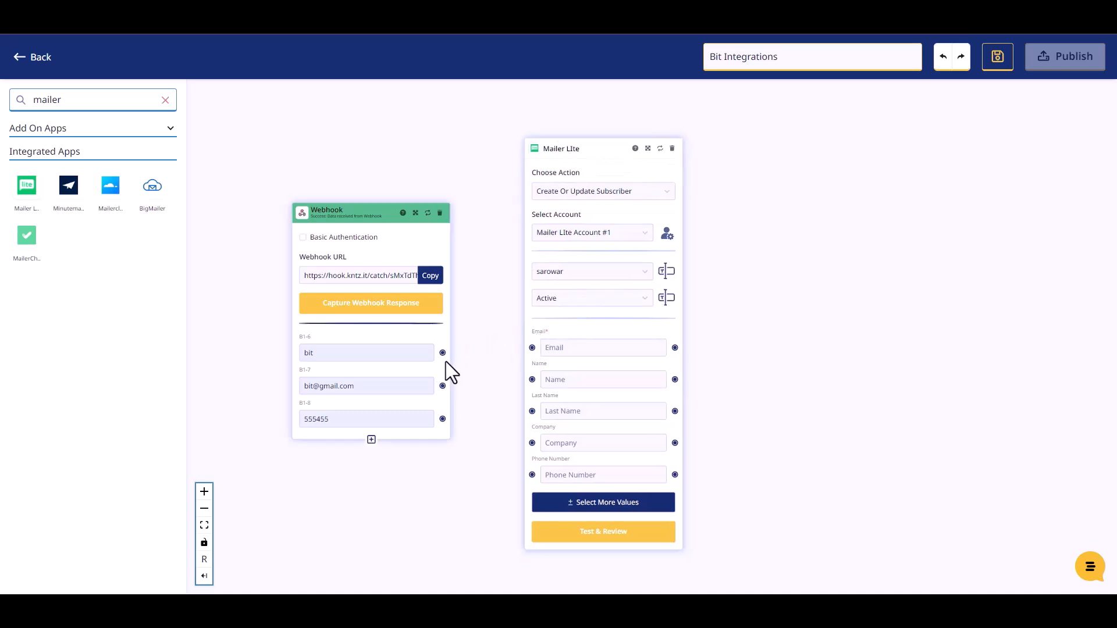
Map the webhook's name, email and phone values to Mailer Lite's Name, Email and Phone Number, then test
left_click_drag(454, 357, 531, 379)
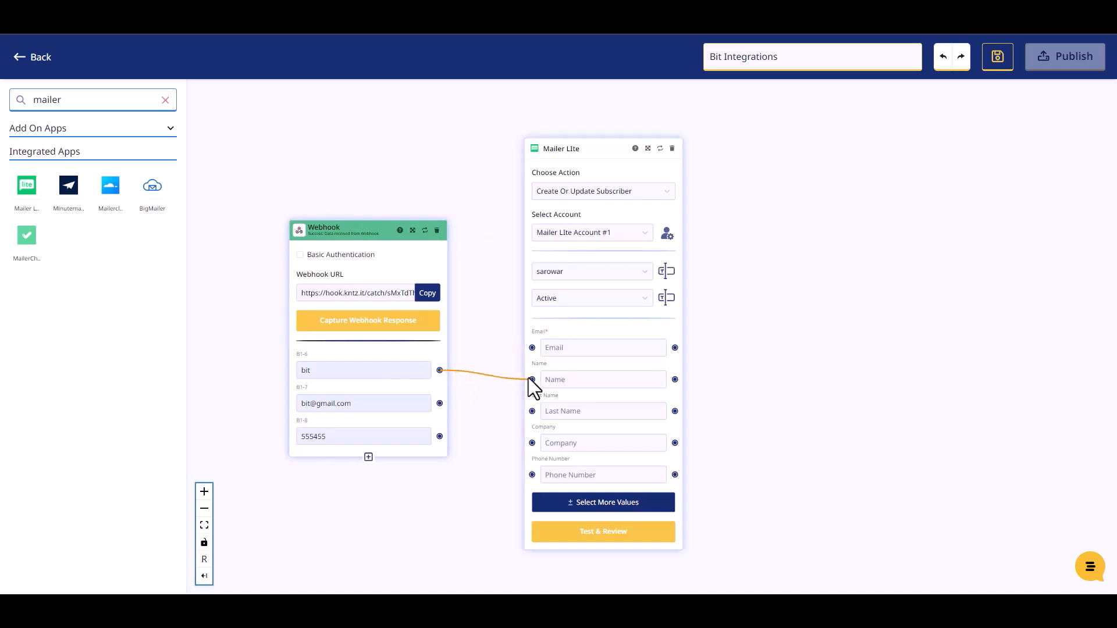
left_click_drag(532, 380, 532, 379)
left_click_drag(440, 403, 528, 348)
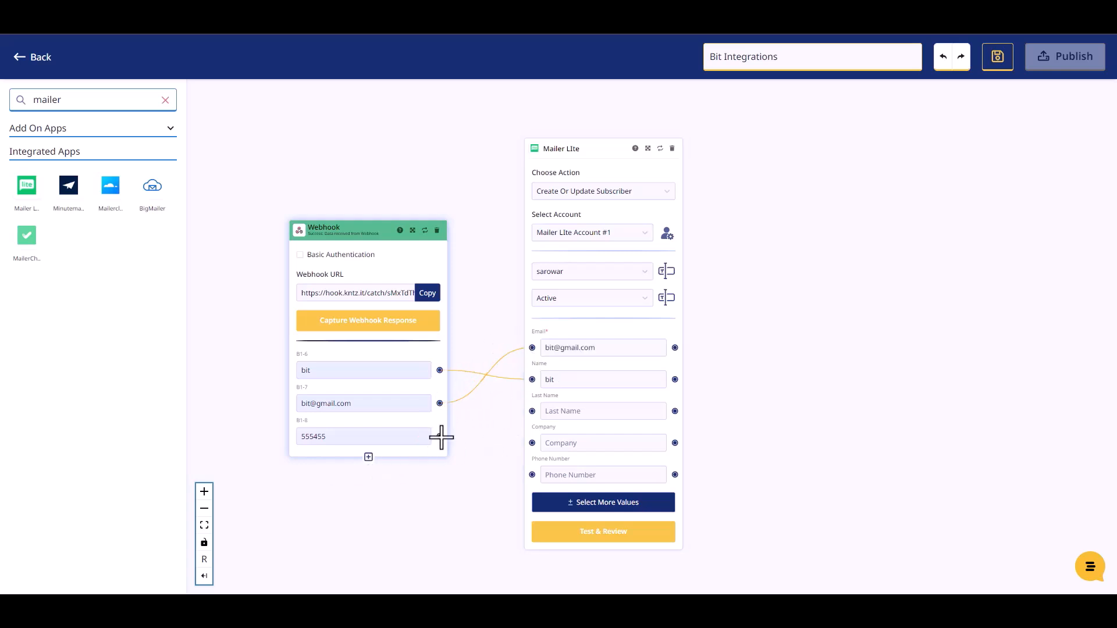
left_click_drag(439, 436, 528, 473)
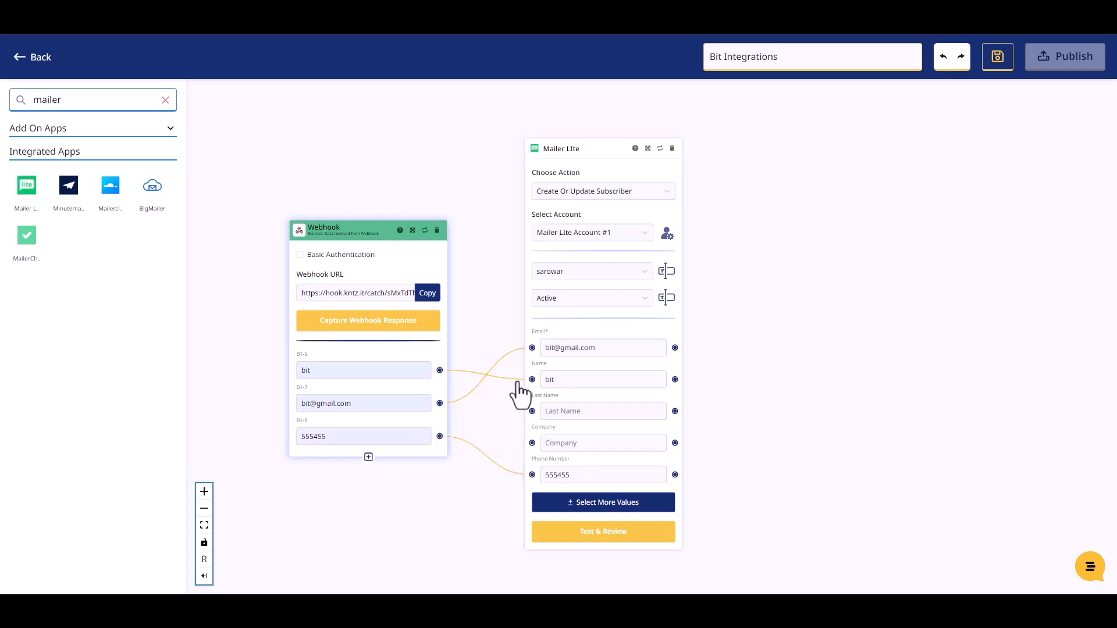
left_click(605, 538)
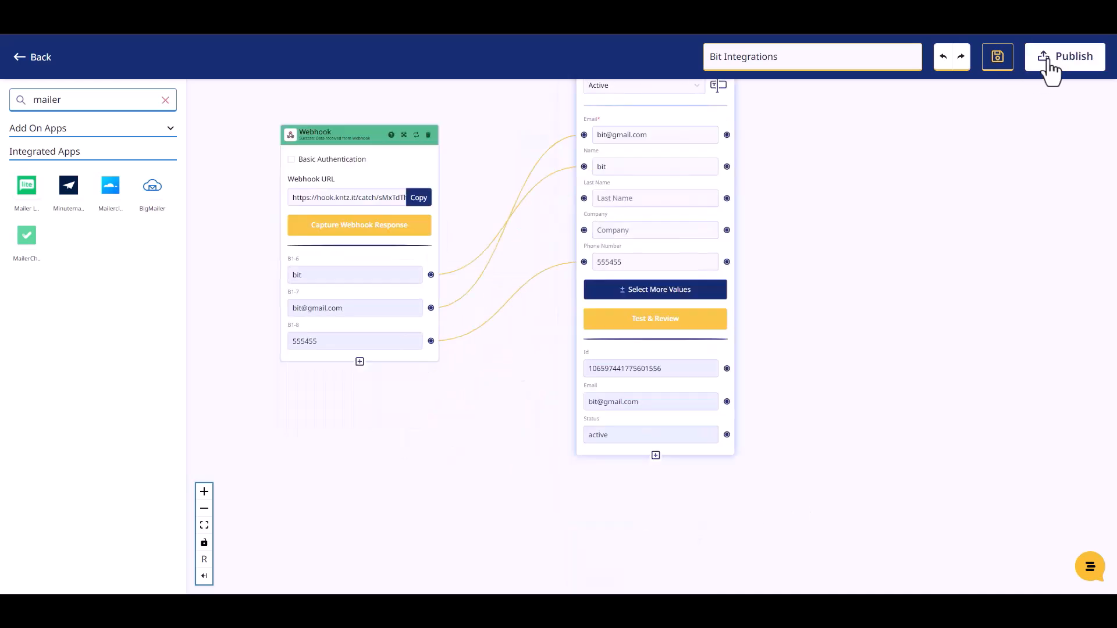
Publish the KonnectzIT flow and open the Bit Integrations form in the site's Bit Assist widget
left_click(1052, 63)
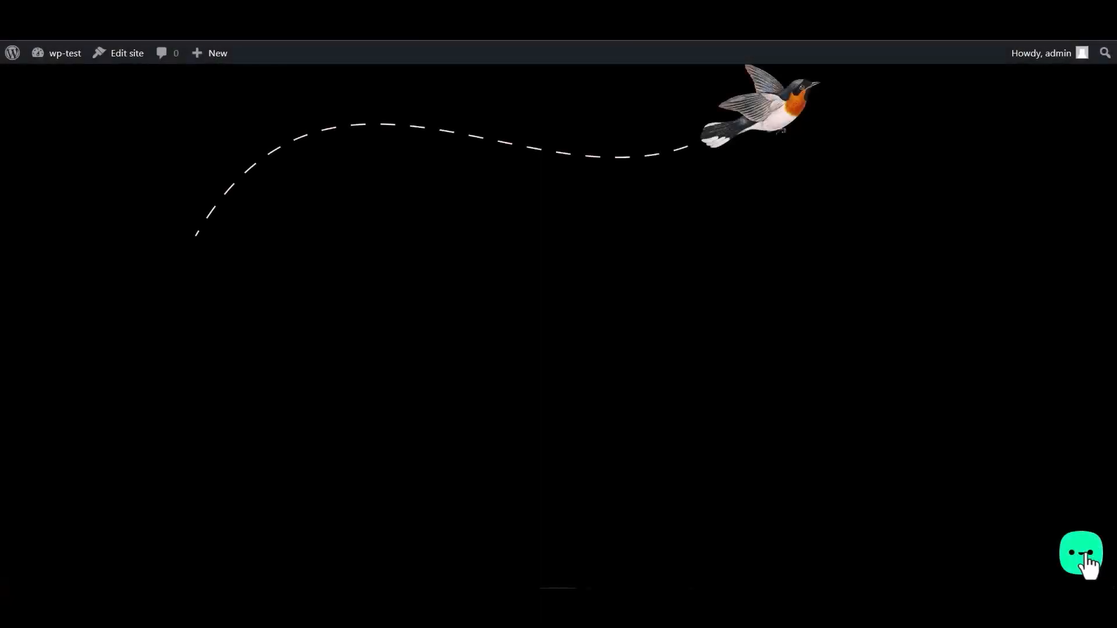
left_click(1085, 559)
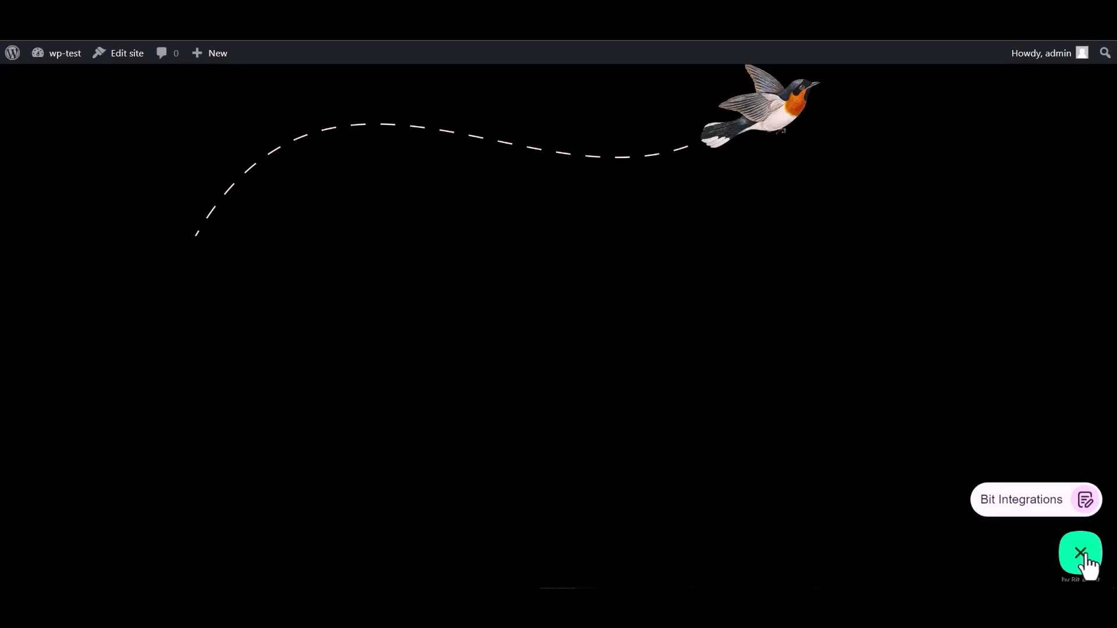
left_click(1011, 502)
Fill the form with name 'Bit Integrations', an email address and a phone number, and submit
left_click(929, 377)
type("Bit Integrations")
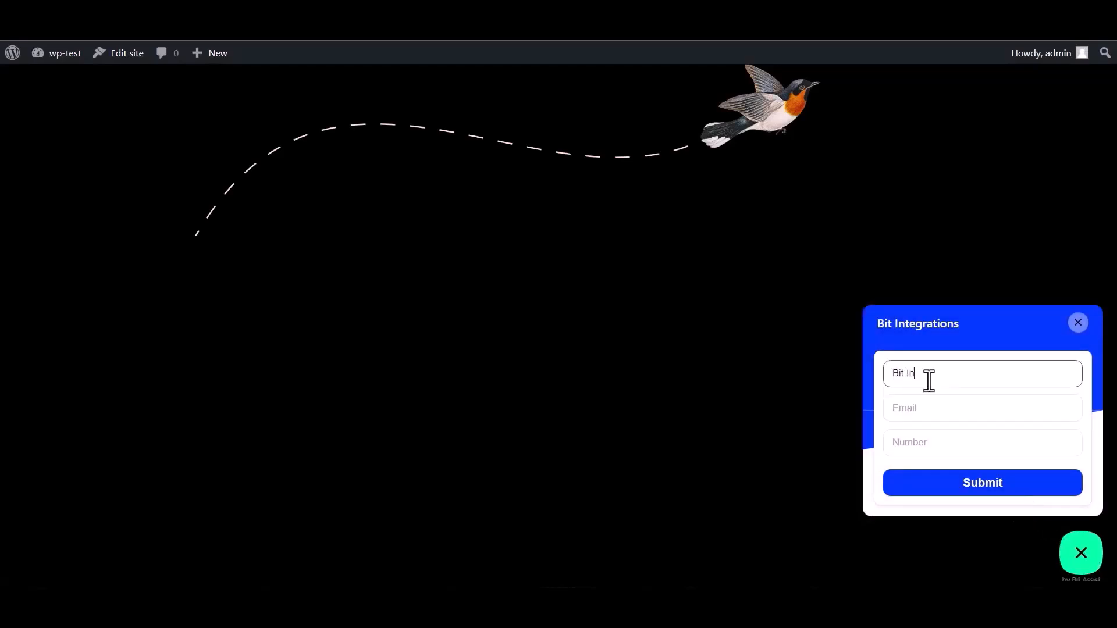
left_click(938, 405)
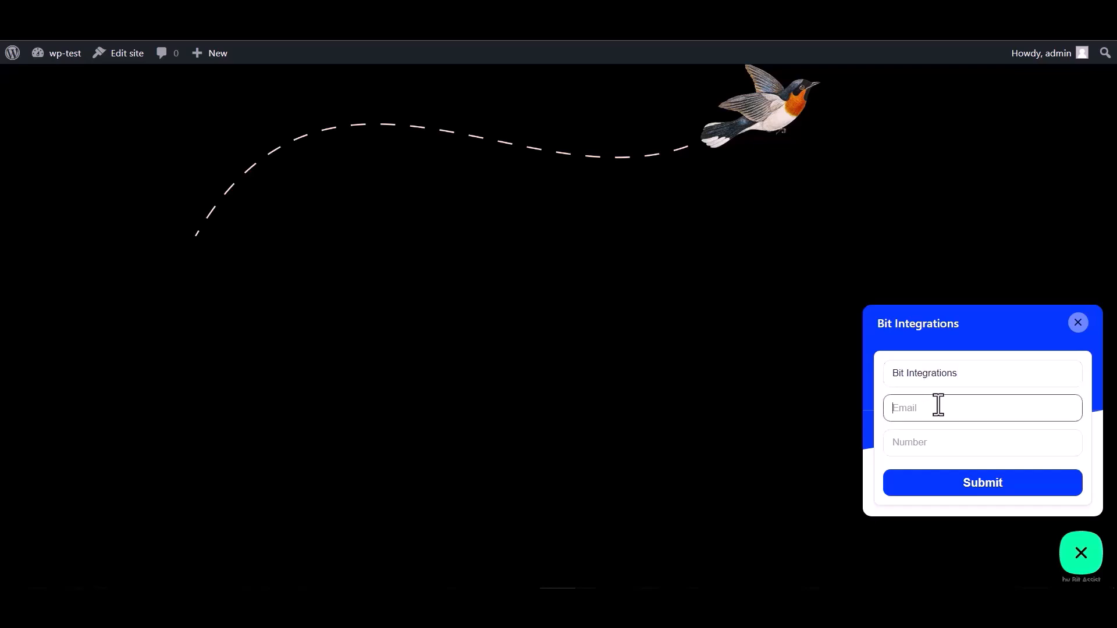
left_click(922, 437)
type("444555666")
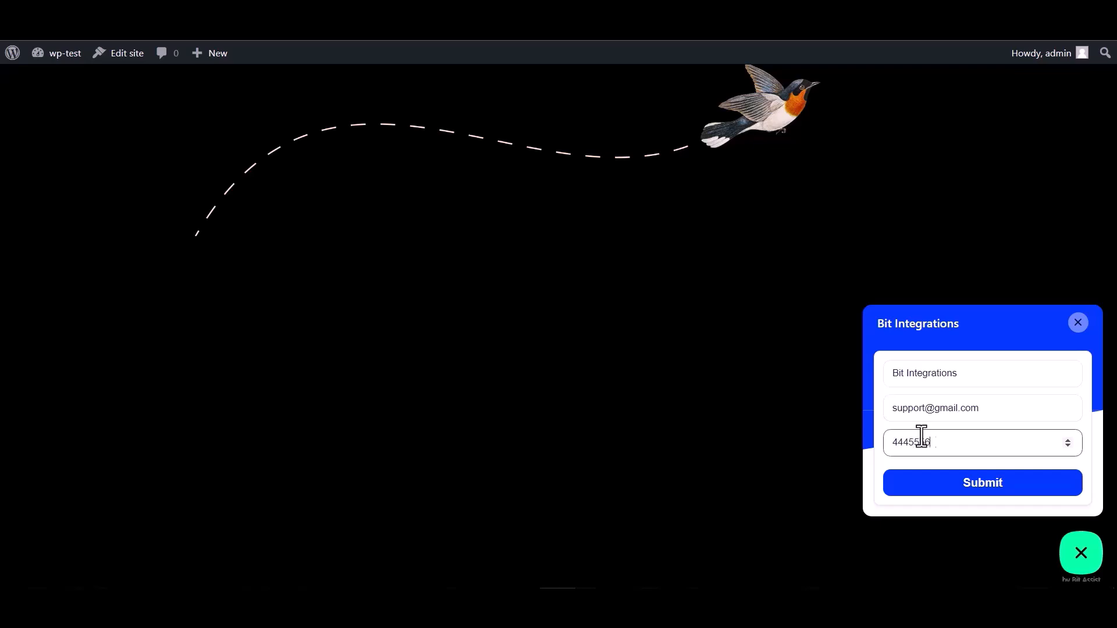
left_click(985, 492)
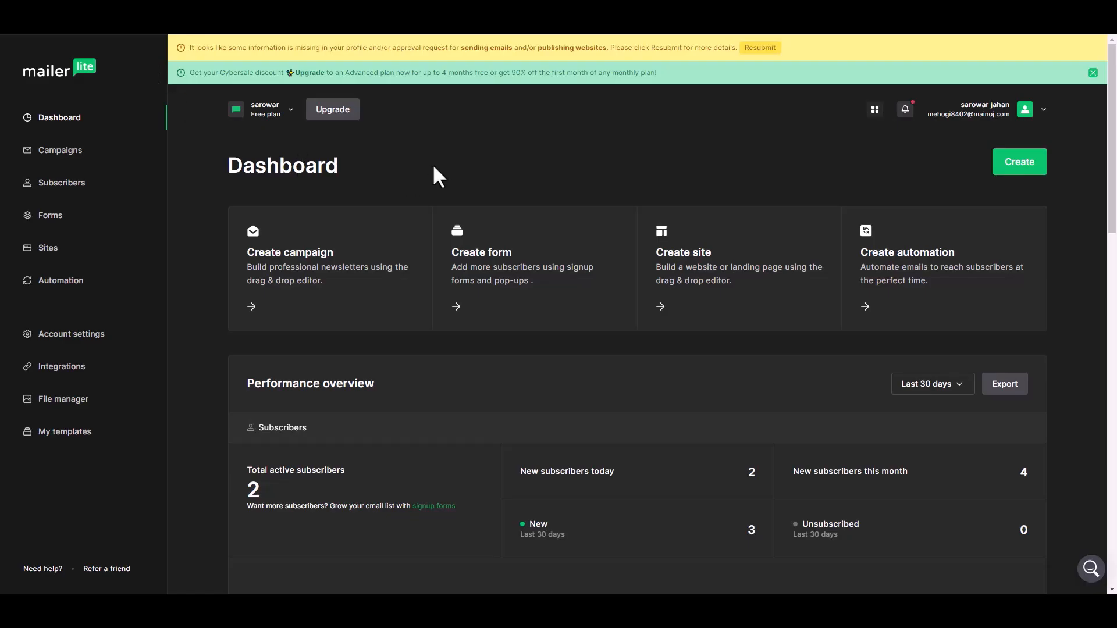
Open the new 'Bit Integrations' subscriber's profile from the Subscribers list and review its details
left_click(88, 184)
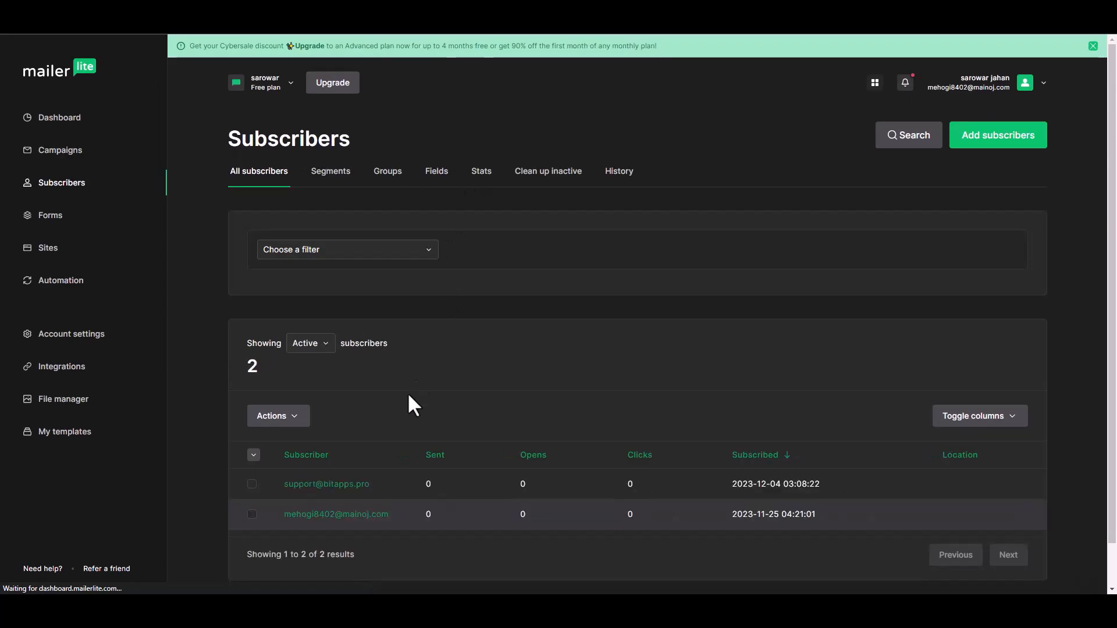
scroll(389, 460, "down", 1)
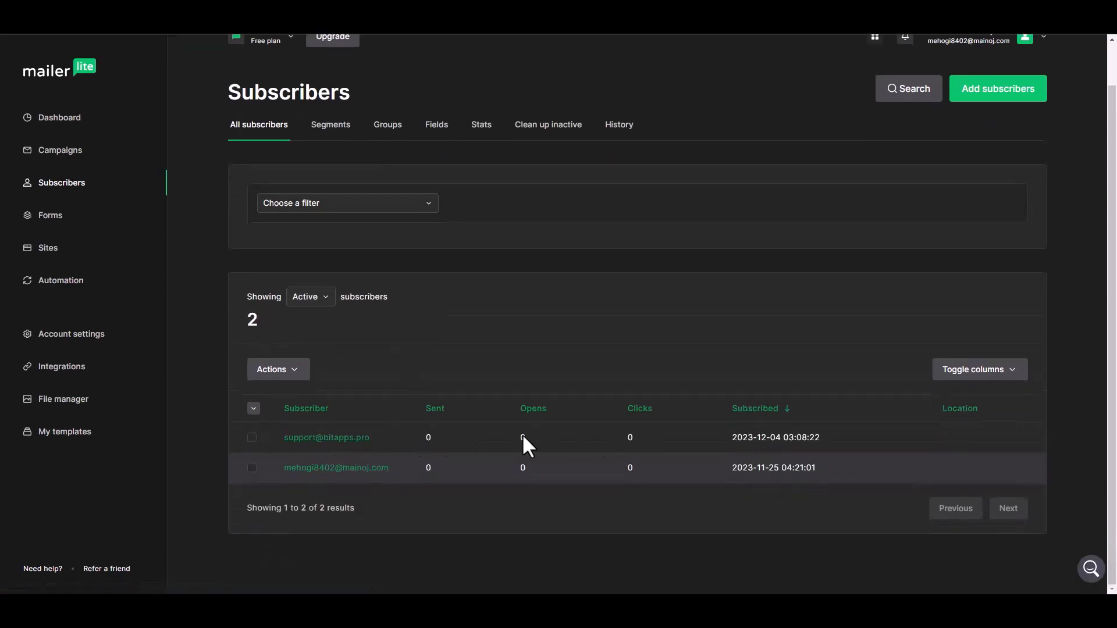
left_click(345, 439)
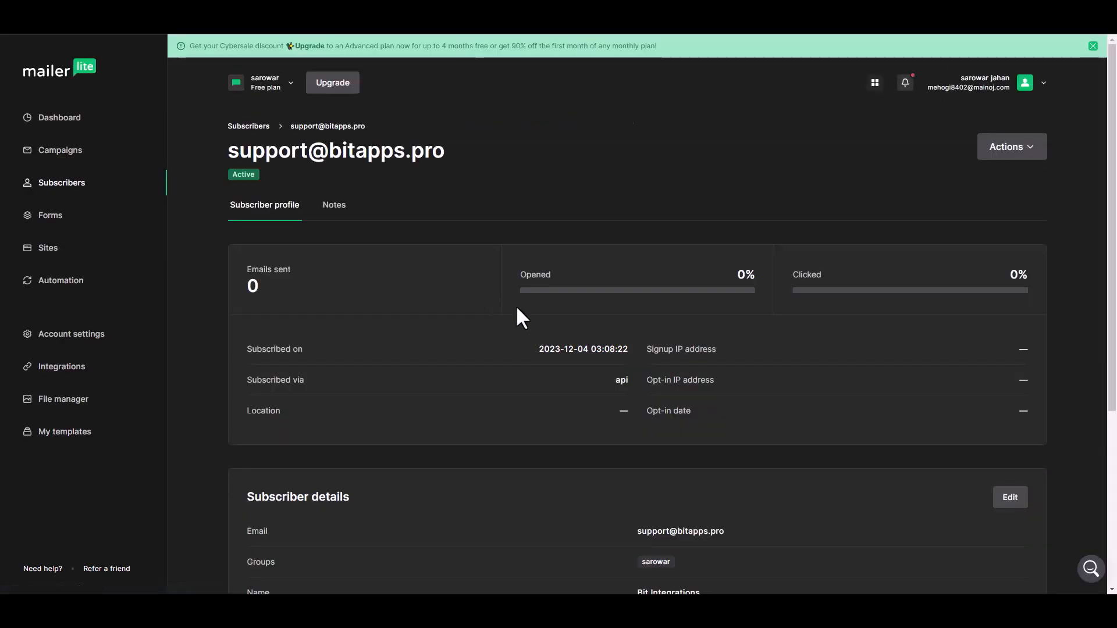
scroll(520, 317, "down", 4)
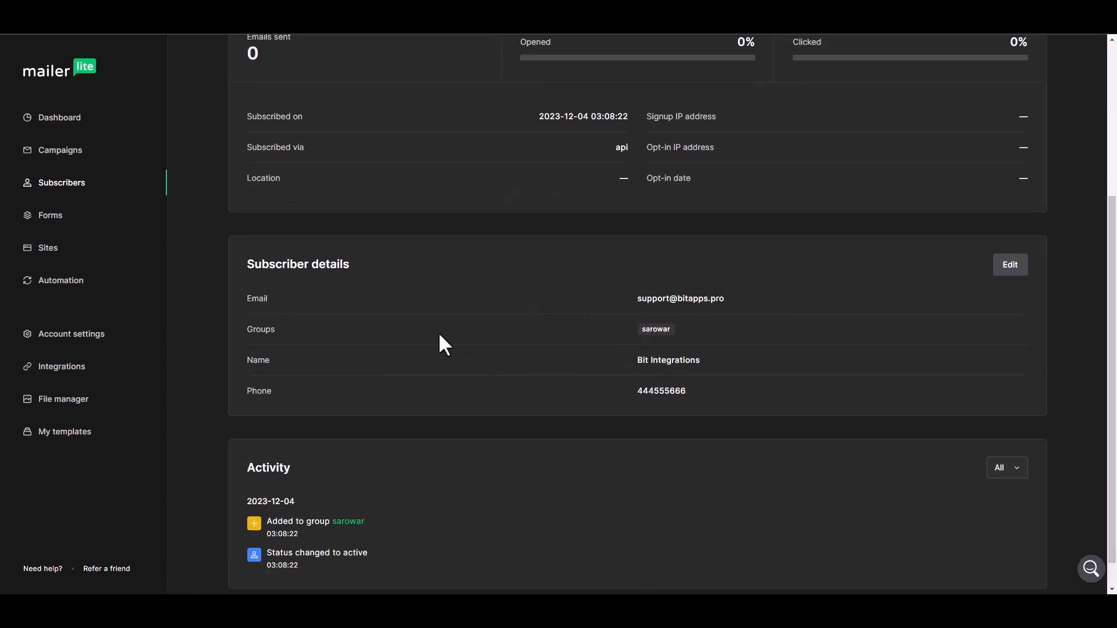
scroll(528, 379, "up", 4)
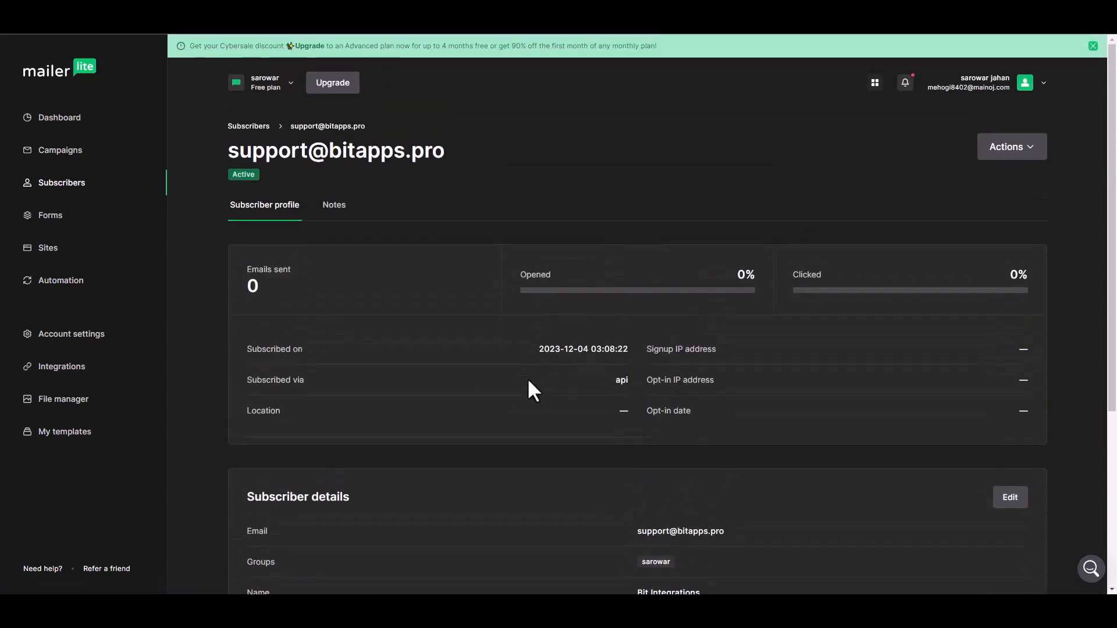